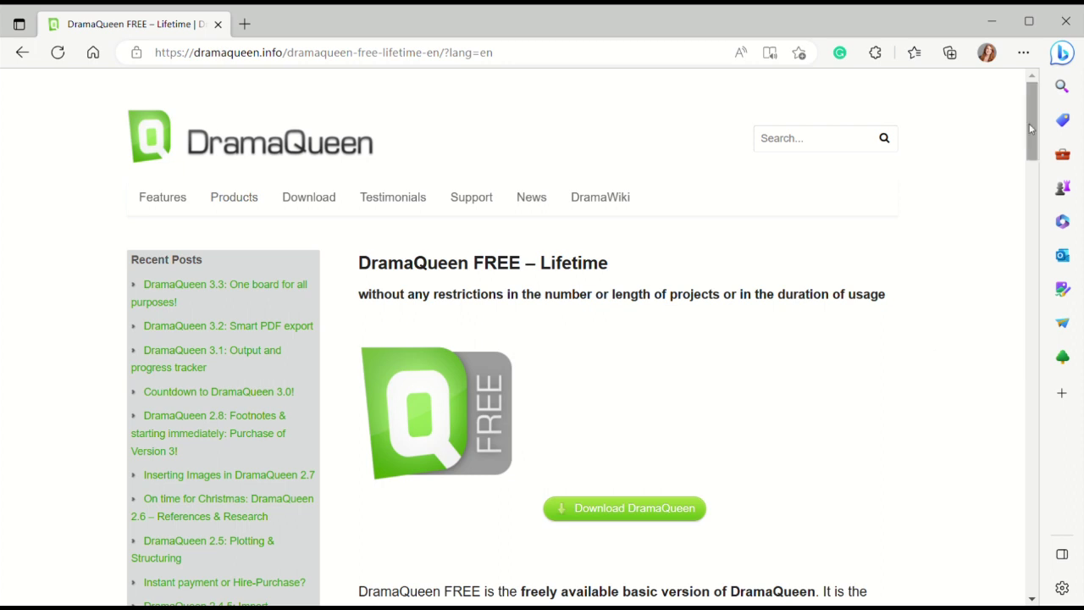
Scroll the DramaQueen FREE page down to the 'Perfect workflow with Final Draft' section.
{"action": "left_click_drag", "start_coordinate": [1032, 138], "coordinate": [1028, 253]}
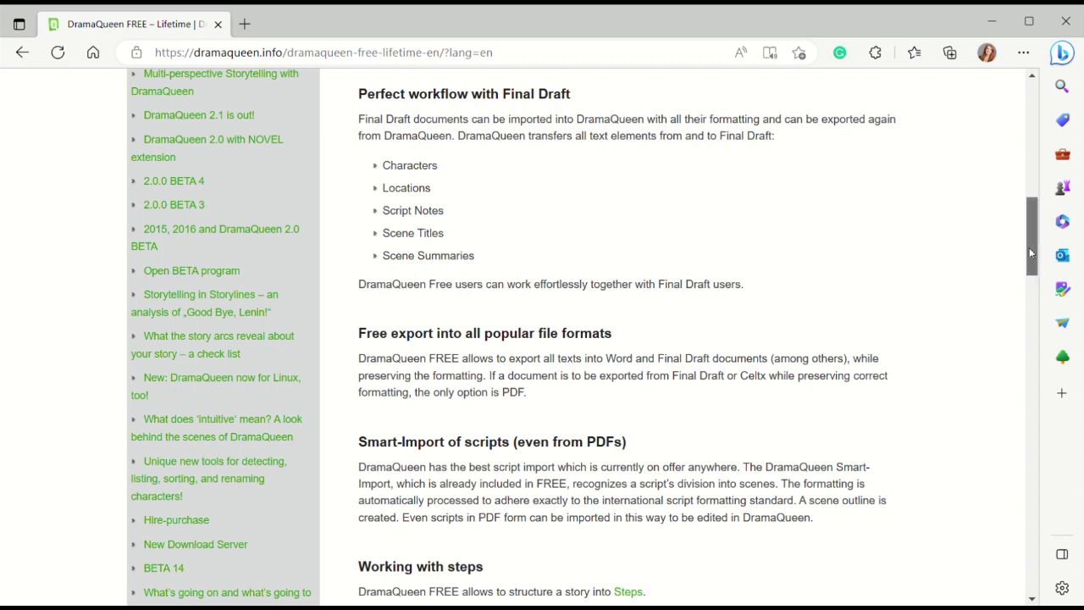
{"action": "left_click_drag", "start_coordinate": [1029, 248], "coordinate": [1028, 328]}
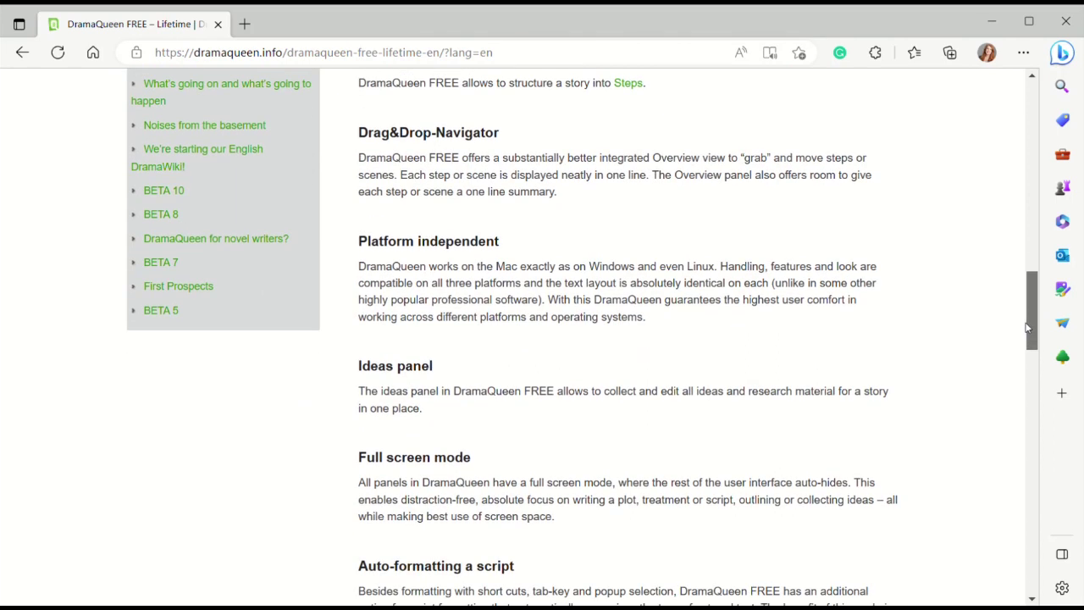
{"action": "left_click_drag", "start_coordinate": [1027, 328], "coordinate": [1019, 459]}
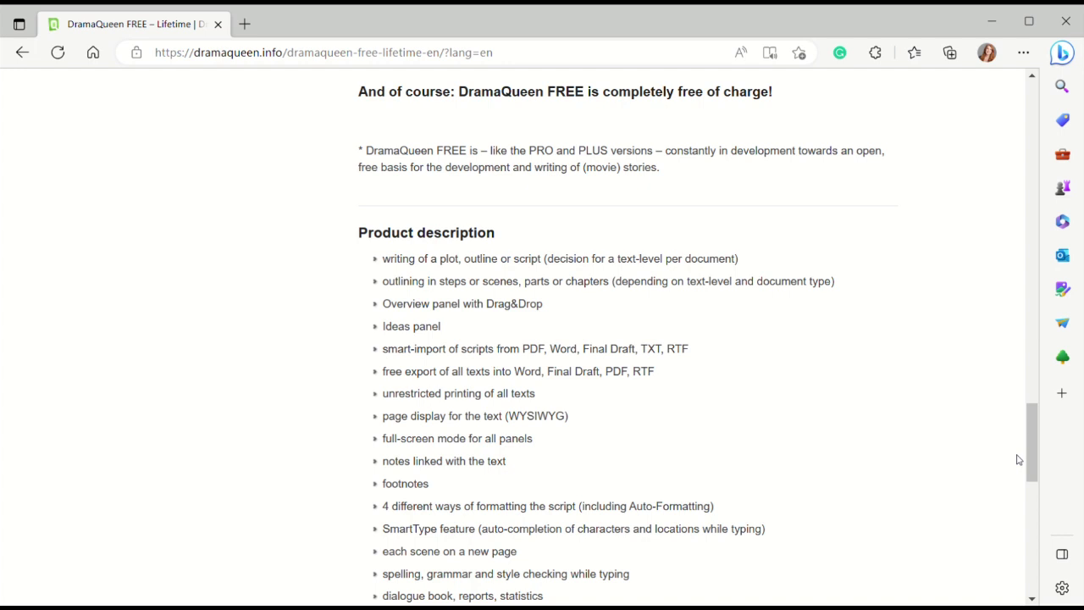
{"action": "left_click_drag", "start_coordinate": [1030, 449], "coordinate": [970, 150]}
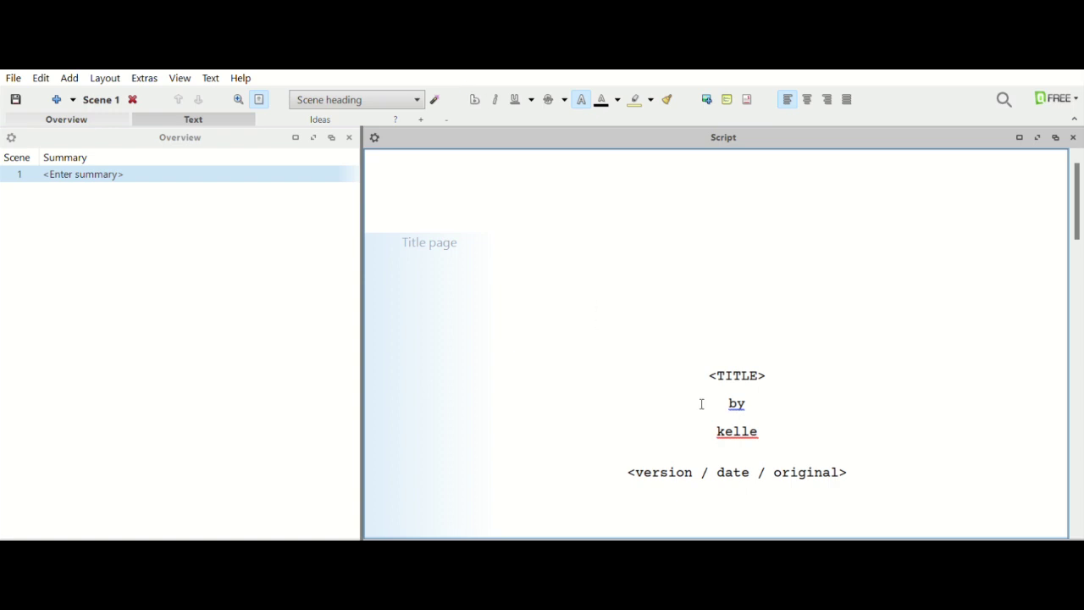
Replace the title placeholder with 'The Family Drama'.
{"action": "left_click", "coordinate": [772, 370]}
{"action": "key", "text": "BackSpace"}
{"action": "key", "text": "BackSpace"}
{"action": "key", "text": "BackSpace"}
{"action": "key", "text": "BackSpace"}
{"action": "key", "text": "BackSpace"}
{"action": "key", "text": "BackSpace"}
{"action": "key", "text": "BackSpace"}
{"action": "type", "text": "TH"}
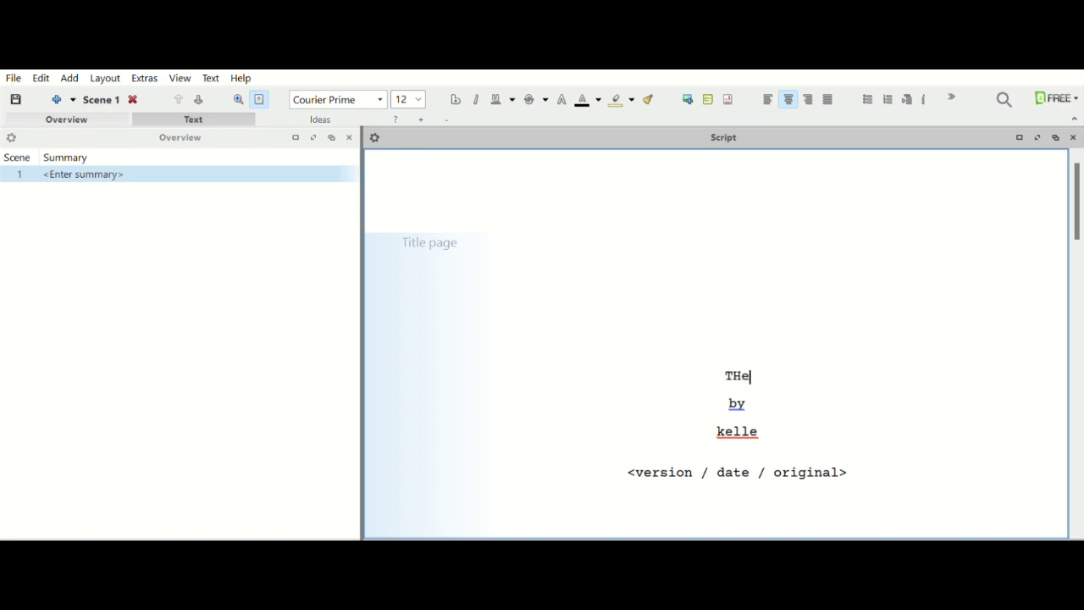
{"action": "key", "text": "BackSpace"}
{"action": "type", "text": "he Family Drama"}
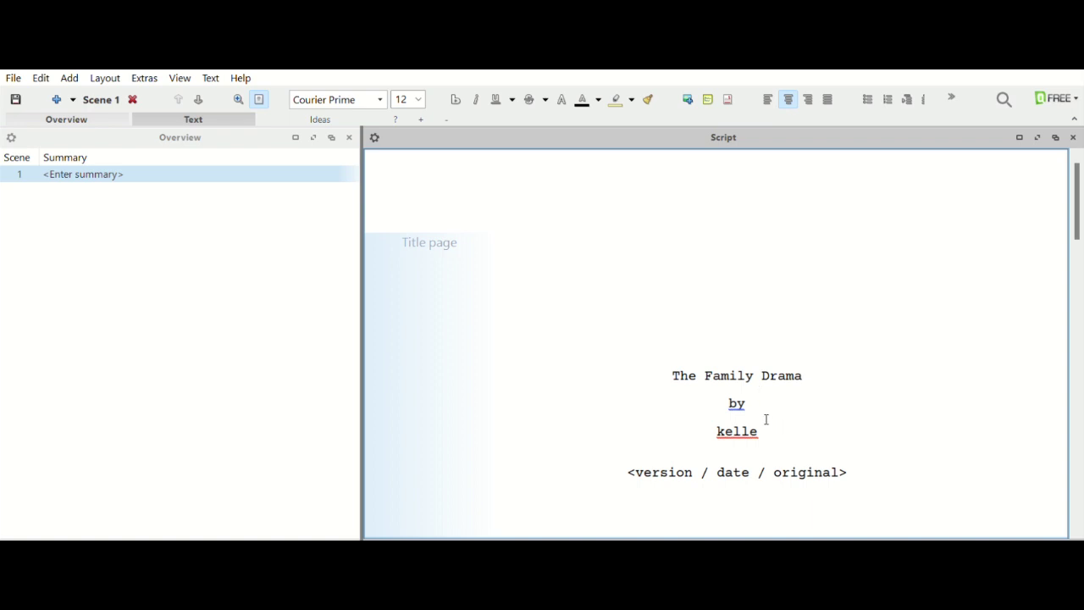
Replace the author placeholder with the author's full name.
{"action": "left_click", "coordinate": [764, 419]}
{"action": "key", "text": "BackSpace"}
{"action": "key", "text": "BackSpace"}
{"action": "key", "text": "BackSpace"}
{"action": "key", "text": "BackSpace"}
{"action": "key", "text": "BackSpace"}
{"action": "type", "text": "ke"}
{"action": "key", "text": "BackSpace"}
{"action": "key", "text": "BackSpace"}
Fill the version line with '1st Draft' and date 4/7/2023, removing the trailing bracket.
{"action": "left_click", "coordinate": [688, 470]}
{"action": "key", "text": "BackSpace"}
{"action": "key", "text": "BackSpace"}
{"action": "key", "text": "BackSpace"}
{"action": "key", "text": "BackSpace"}
{"action": "key", "text": "BackSpace"}
{"action": "key", "text": "BackSpace"}
{"action": "key", "text": "BackSpace"}
{"action": "key", "text": "BackSpace"}
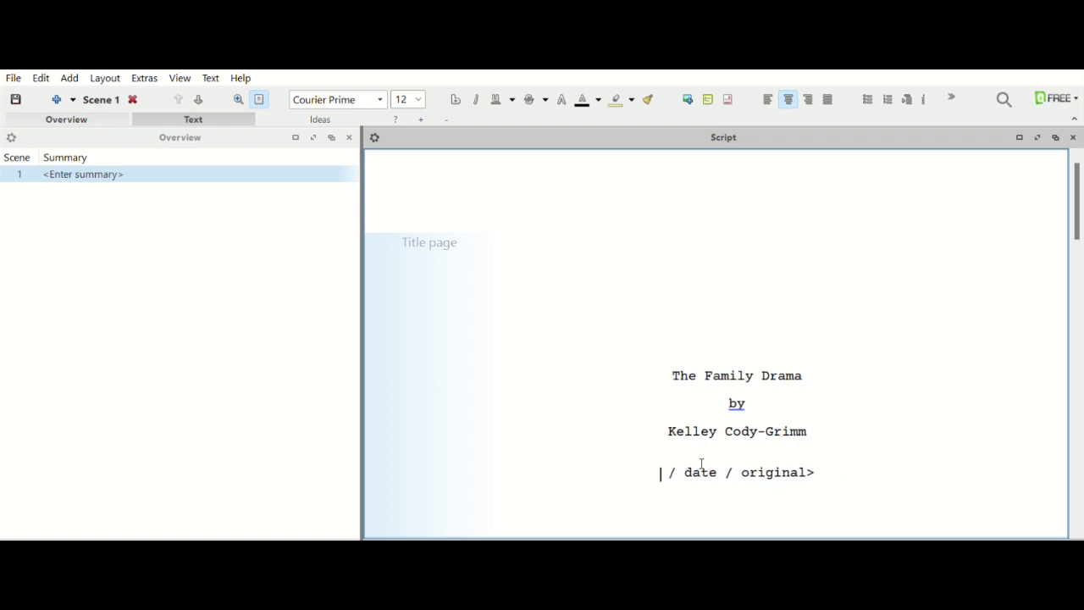
{"action": "type", "text": "1st Draf "}
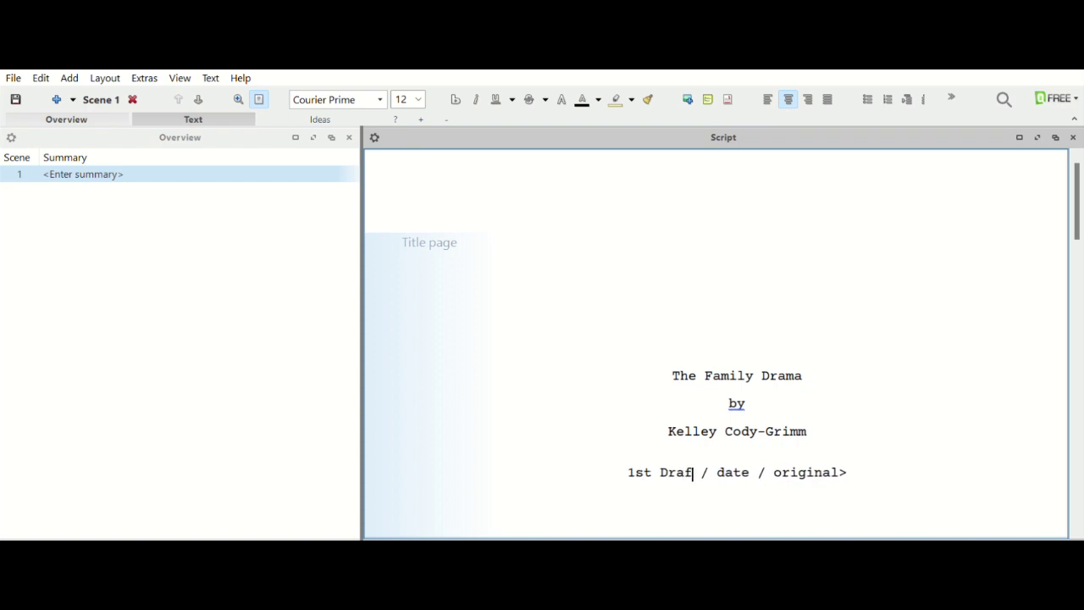
{"action": "type", "text": "t"}
{"action": "left_click", "coordinate": [760, 464]}
{"action": "key", "text": "BackSpace"}
{"action": "key", "text": "BackSpace"}
{"action": "key", "text": "BackSpace"}
{"action": "key", "text": "BackSpace"}
{"action": "type", "text": "4/7/2023"}
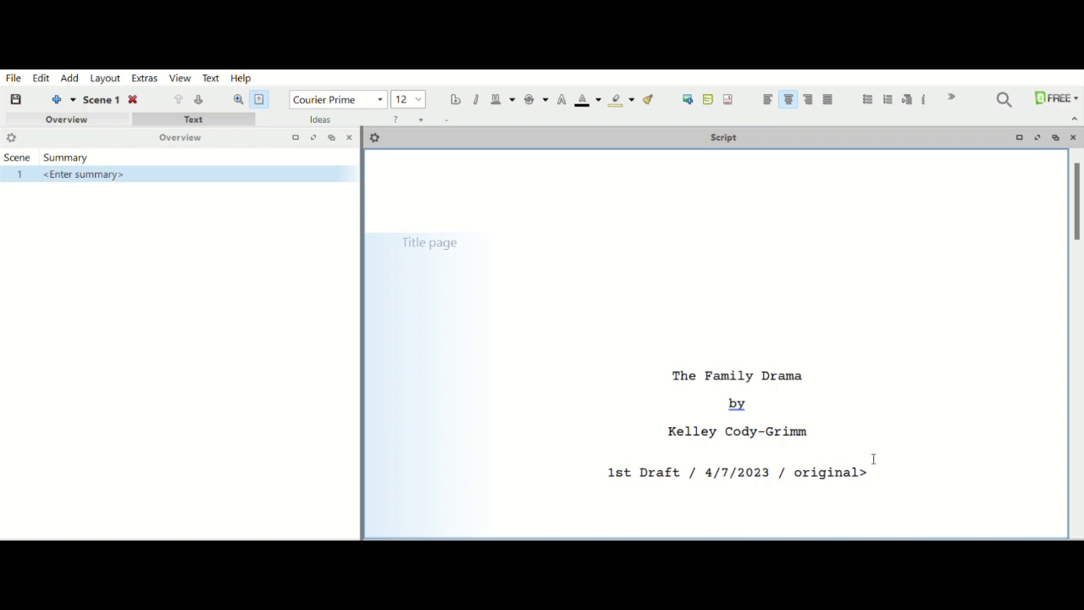
{"action": "left_click", "coordinate": [886, 457]}
{"action": "key", "text": "BackSpace"}
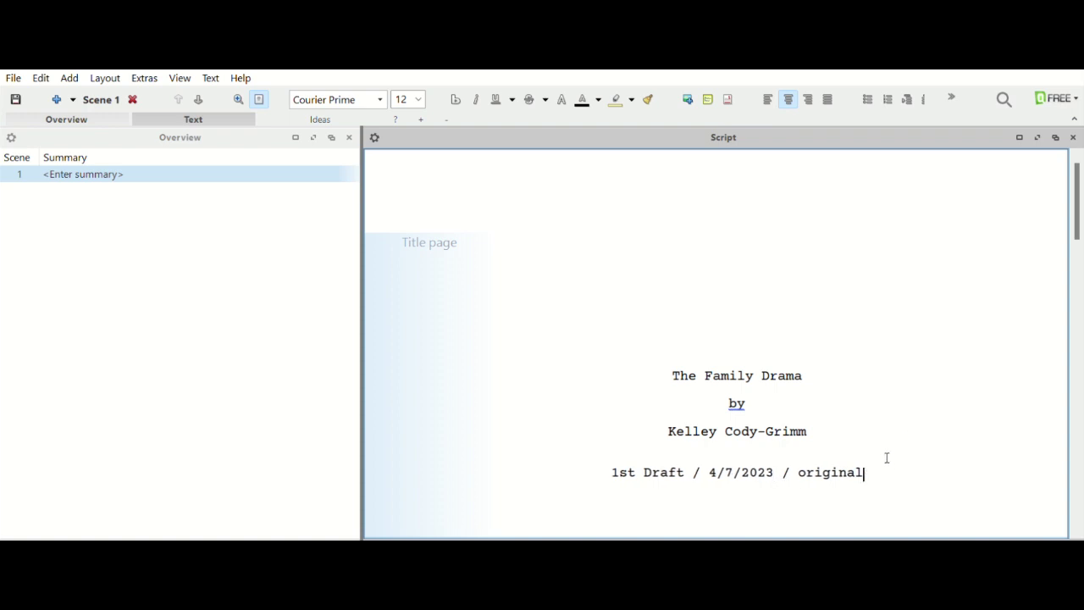
{"action": "scroll", "coordinate": [1079, 518], "scroll_direction": "down", "scroll_amount": 1}
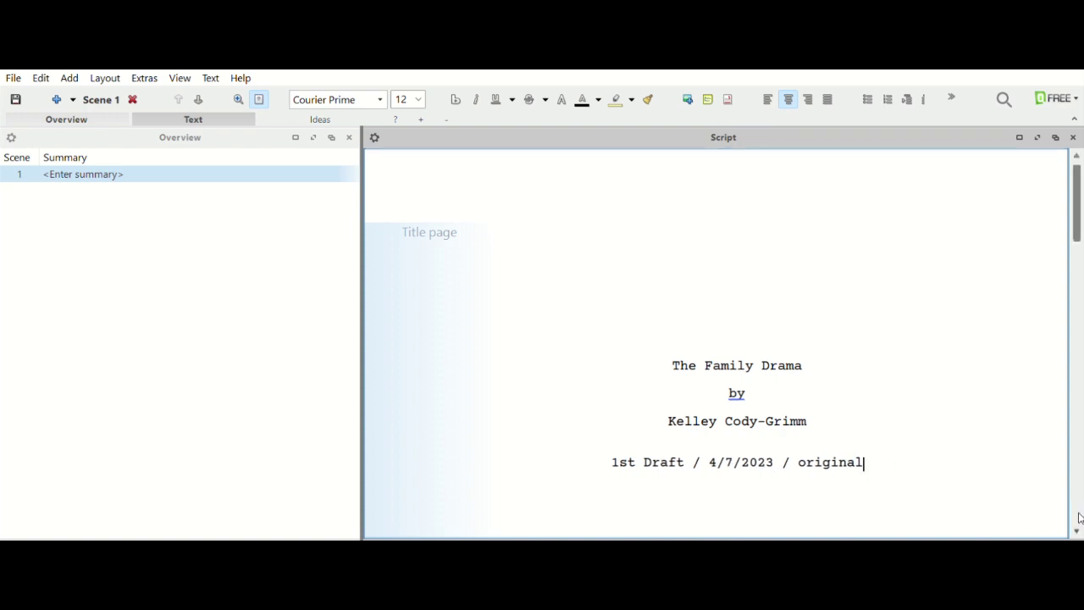
{"action": "scroll", "coordinate": [1080, 518], "scroll_direction": "down", "scroll_amount": 5}
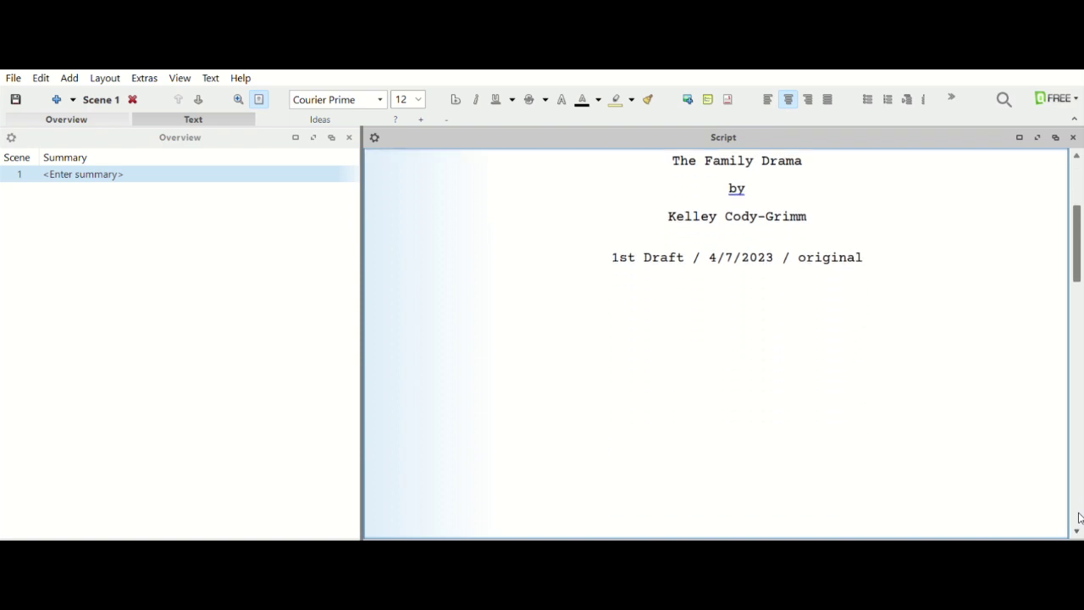
{"action": "scroll", "coordinate": [1080, 518], "scroll_direction": "down", "scroll_amount": 3}
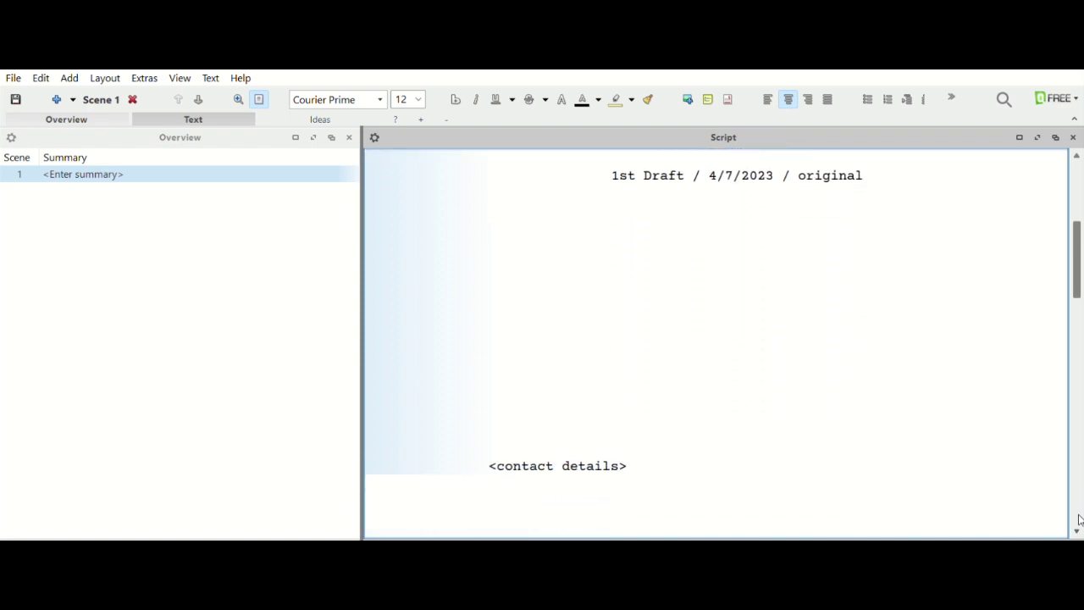
{"action": "left_click", "coordinate": [659, 378]}
{"action": "key", "text": "BackSpace"}
{"action": "key", "text": "BackSpace"}
{"action": "key", "text": "BackSpace"}
{"action": "key", "text": "BackSpace"}
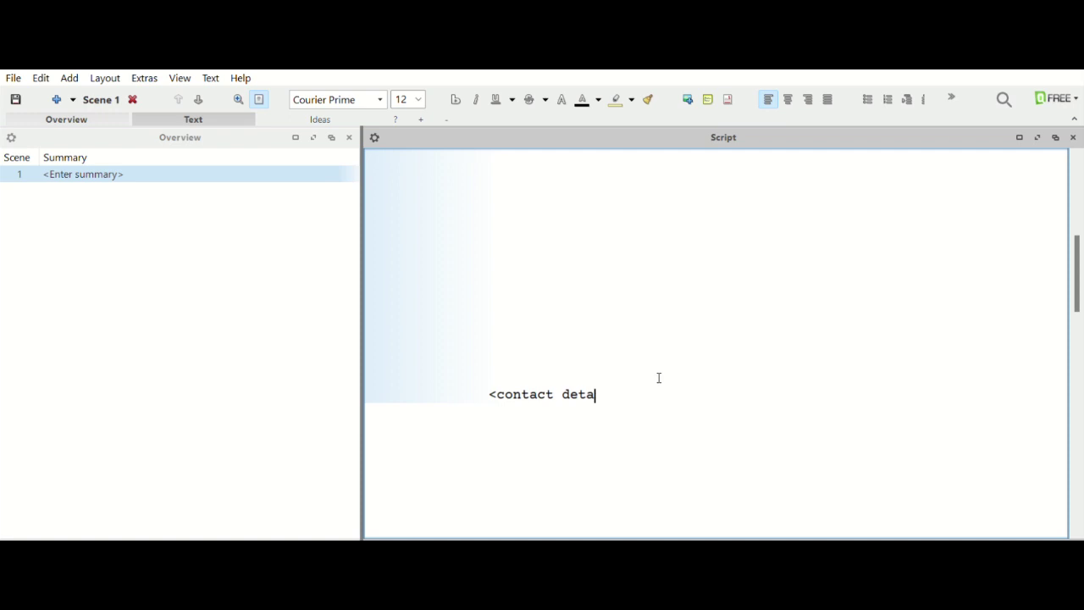
{"action": "key", "text": "BackSpace"}
{"action": "key", "text": "BackSpace"}
{"action": "key", "text": "BackSpace"}
{"action": "key", "text": "BackSpace"}
{"action": "key", "text": "BackSpace"}
{"action": "key", "text": "BackSpace"}
{"action": "key", "text": "BackSpace"}
{"action": "key", "text": "BackSpace"}
{"action": "key", "text": "BackSpace"}
{"action": "key", "text": "BackSpace"}
{"action": "key", "text": "BackSpace"}
{"action": "key", "text": "BackSpace"}
{"action": "key", "text": "BackSpace"}
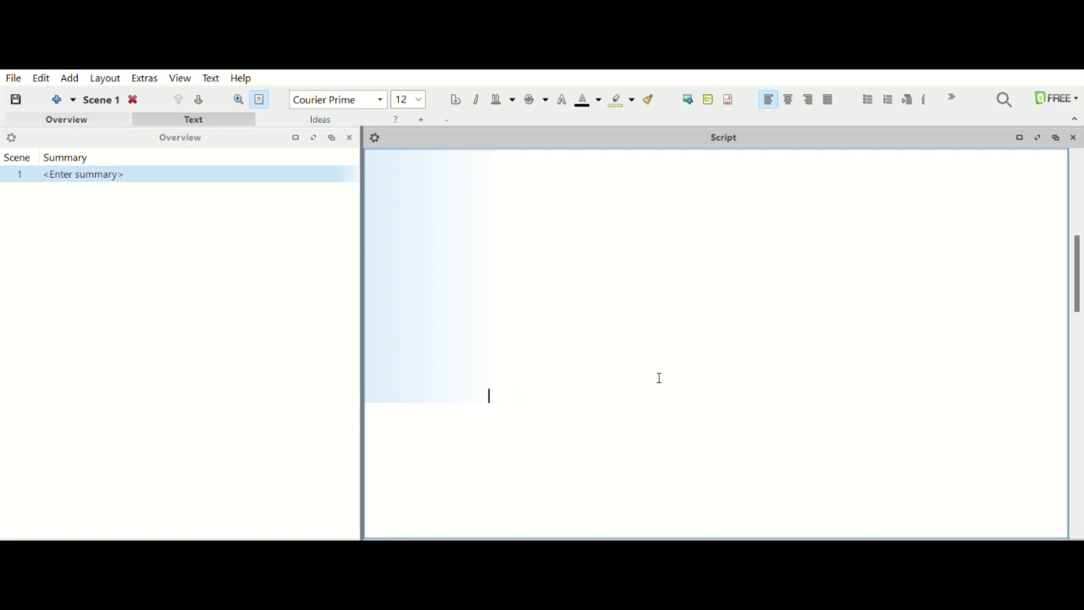
{"action": "type", "text": "www.creativeactorsl"}
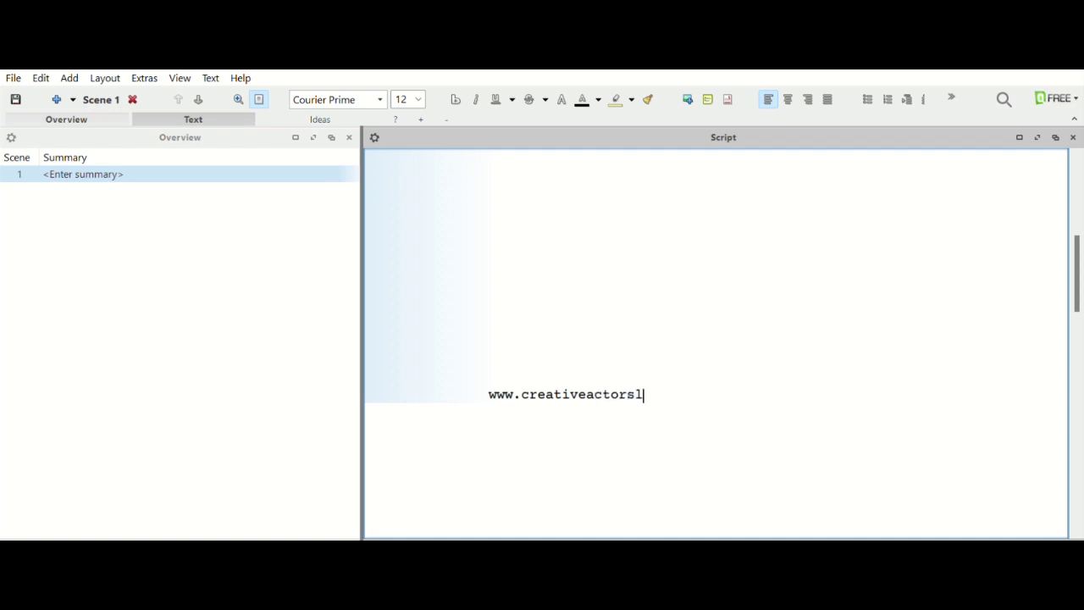
{"action": "type", "text": "ab.com"}
{"action": "key", "text": "Return"}
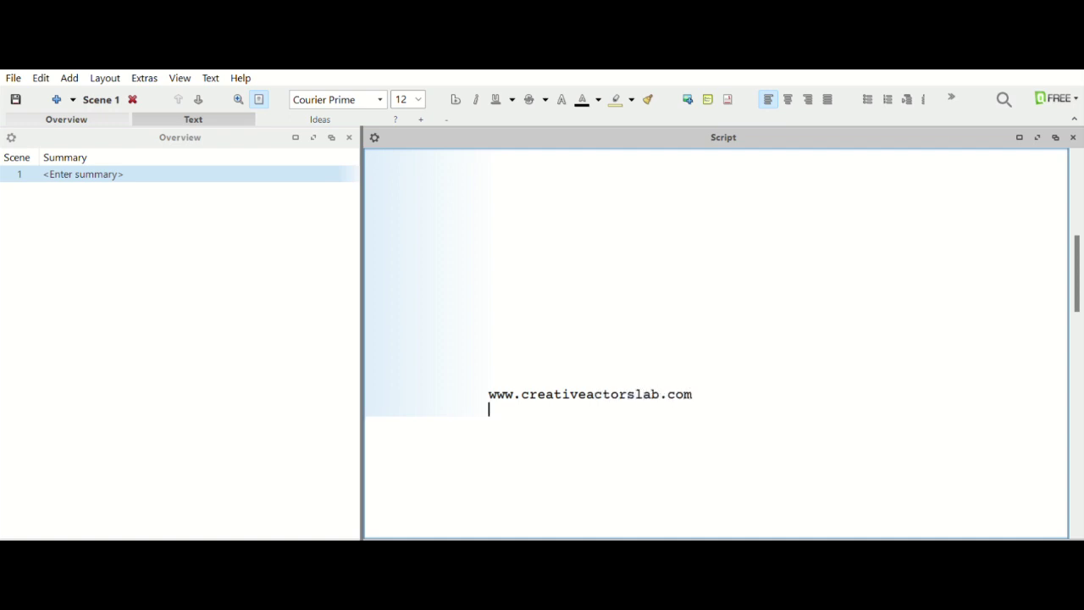
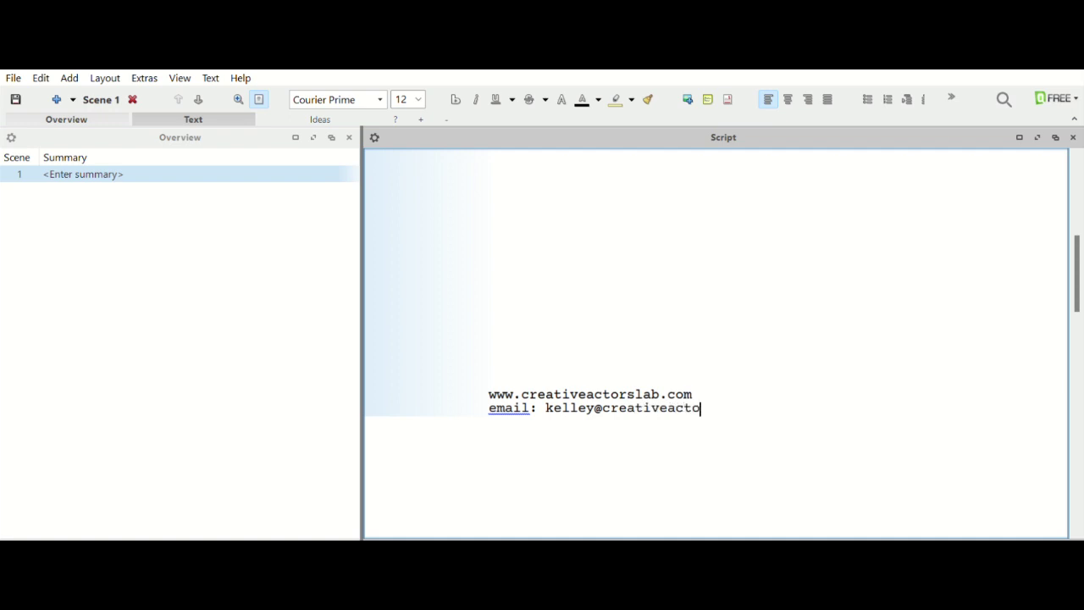
Add an 'email:' line with the writer's e-mail address.
{"action": "mouse_move", "coordinate": [1071, 290]}
{"action": "left_mouse_down"}
{"action": "mouse_move", "coordinate": [1077, 254]}
{"action": "mouse_move", "coordinate": [1081, 289]}
{"action": "left_mouse_up"}
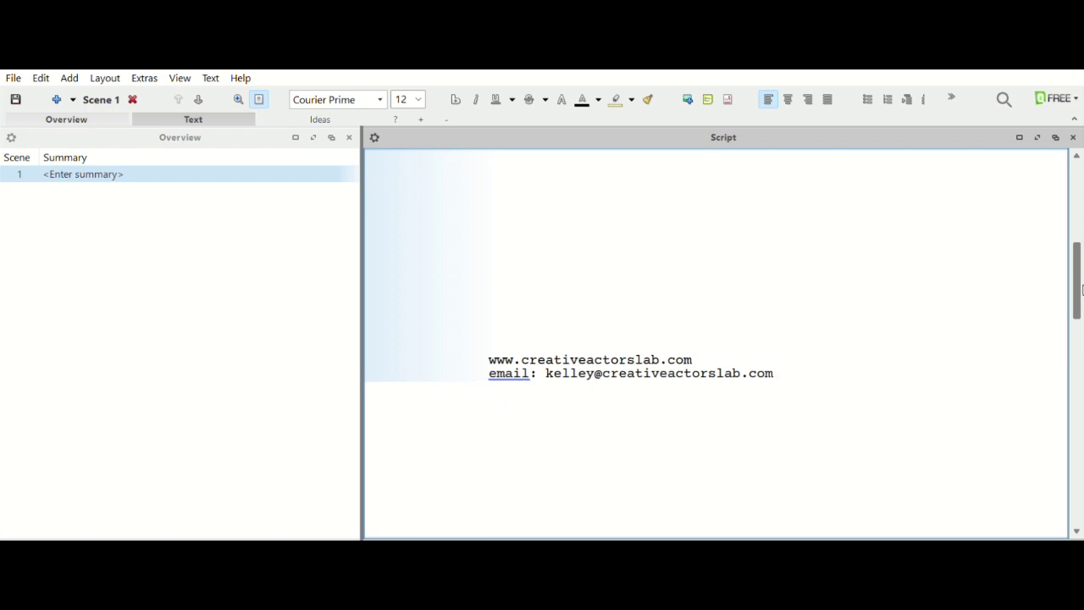
Add 'cell:' and 'Writers Guild Registration:' lines, then scroll to the script's first page.
{"action": "key", "text": "Return"}
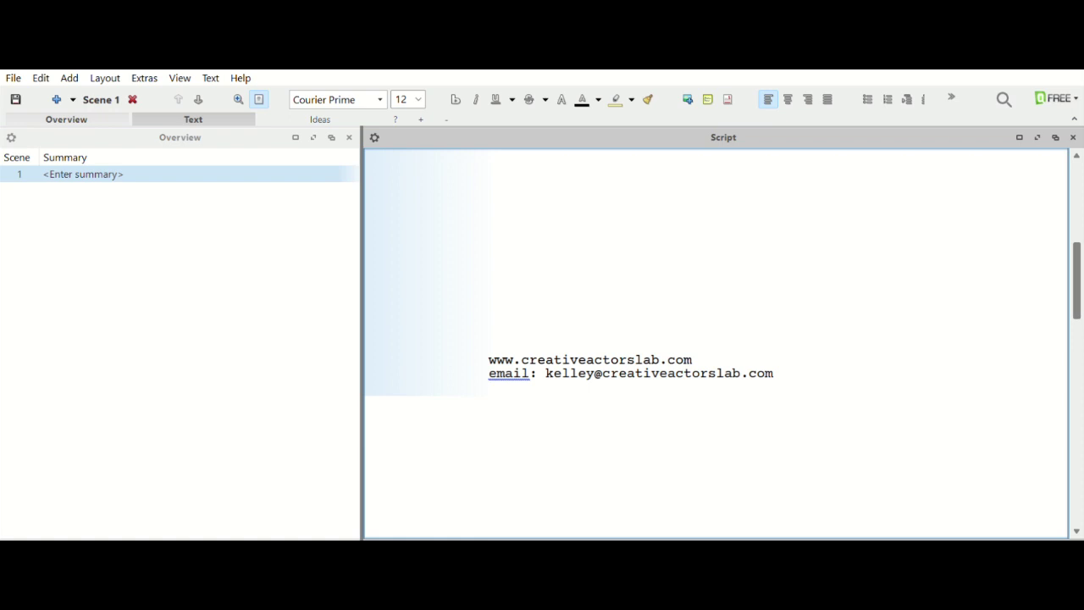
{"action": "type", "text": "cell:"}
{"action": "key", "text": "Return"}
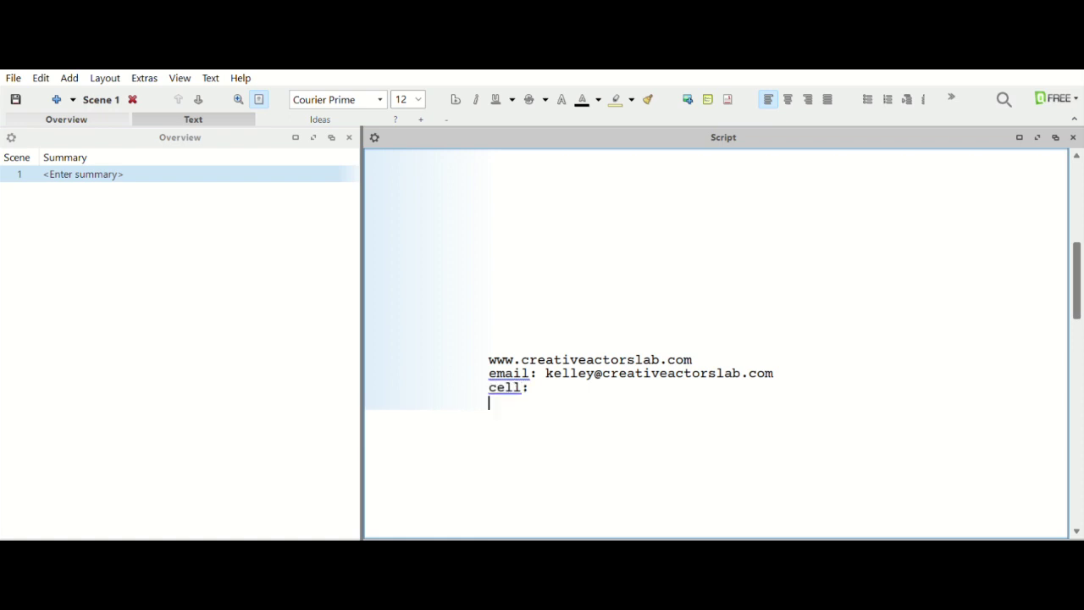
{"action": "type", "text": "Wei"}
{"action": "key", "text": "BackSpace"}
{"action": "key", "text": "BackSpace"}
{"action": "type", "text": "riters Guild:"}
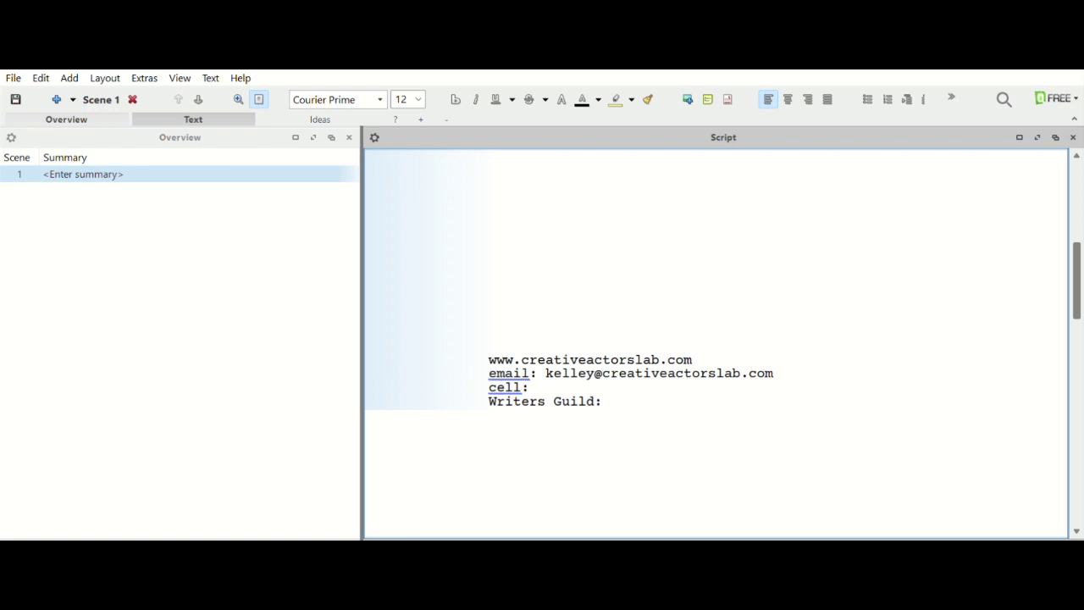
{"action": "key", "text": "BackSpace"}
{"action": "key", "text": "BackSpace"}
{"action": "type", "text": "Registration:"}
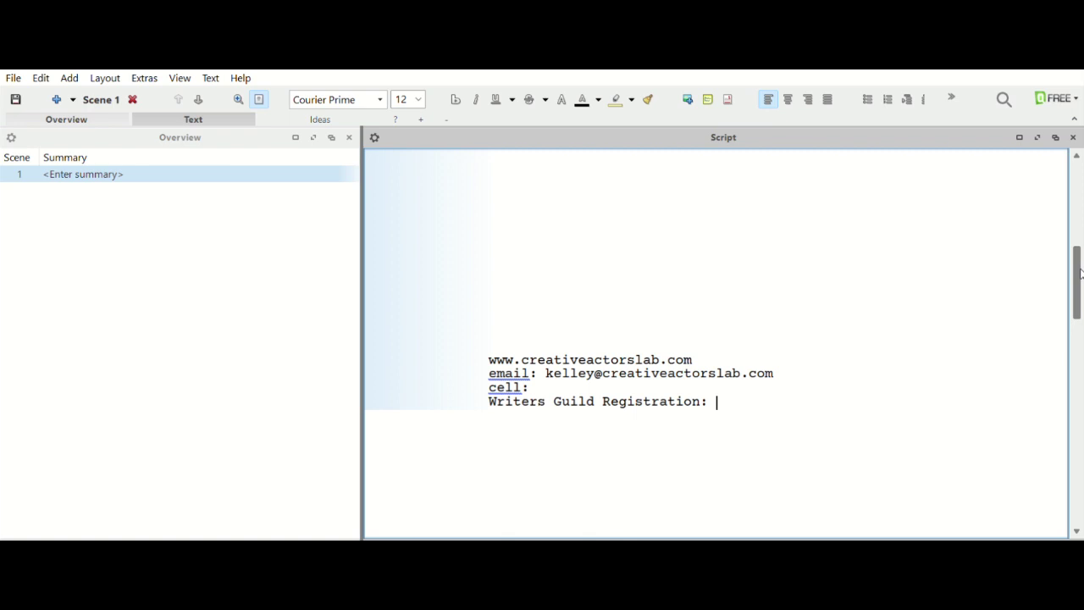
{"action": "left_click_drag", "start_coordinate": [1075, 262], "coordinate": [1077, 368]}
Type the heading INT. BEDROOM - DAY and begin the action line with HELEN.
{"action": "left_click", "coordinate": [428, 274]}
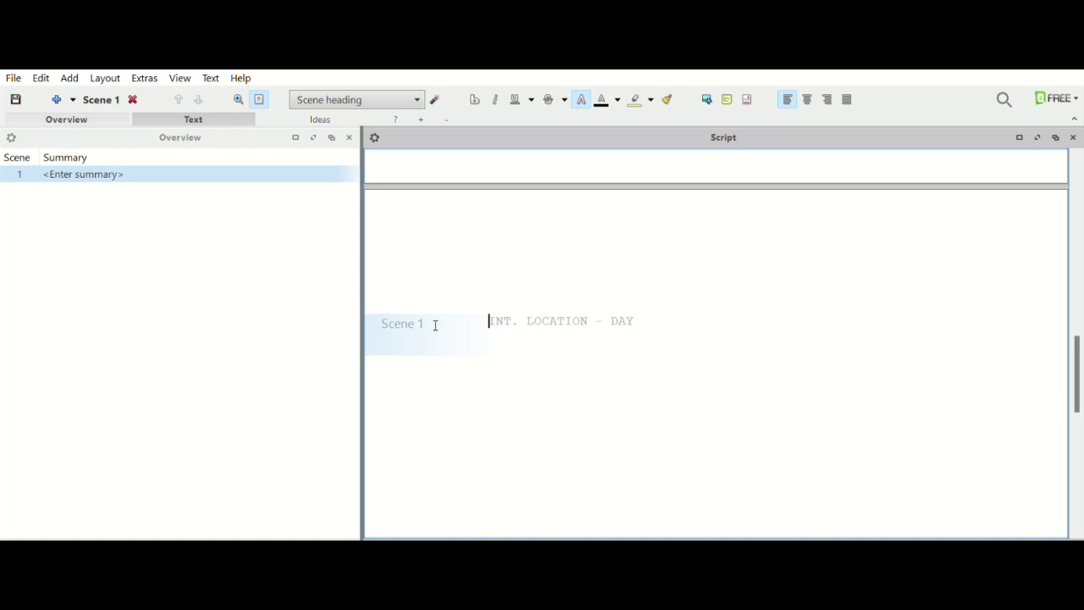
{"action": "type", "text": "INT."}
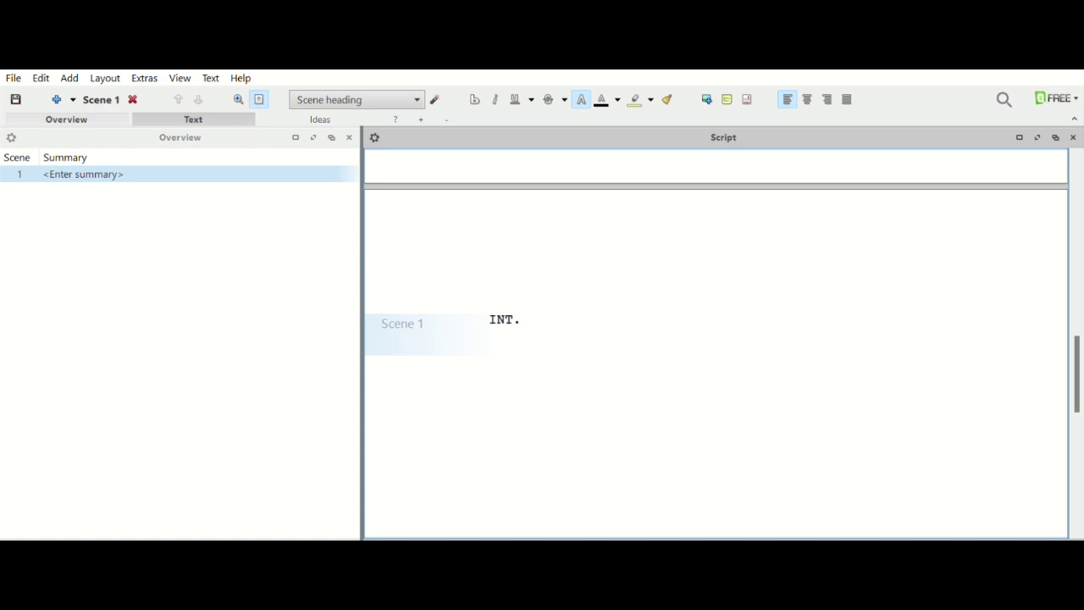
{"action": "type", "text": "BEDROOM - DAY"}
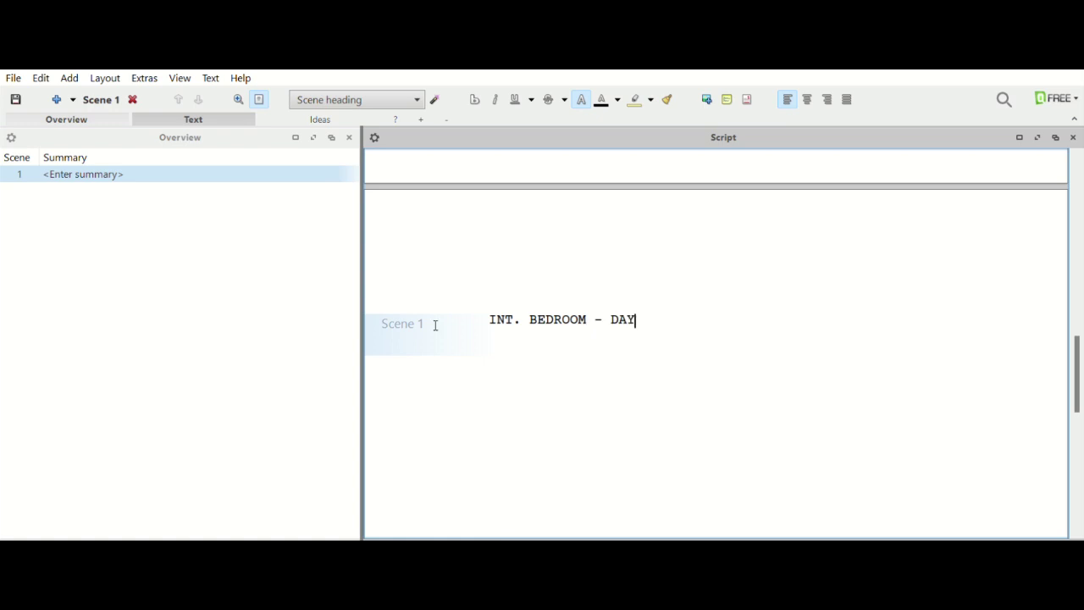
{"action": "key", "text": "Return"}
{"action": "type", "text": "He"}
{"action": "key", "text": "BackSpace"}
{"action": "key", "text": "BackSpace"}
{"action": "type", "text": "HELEN"}
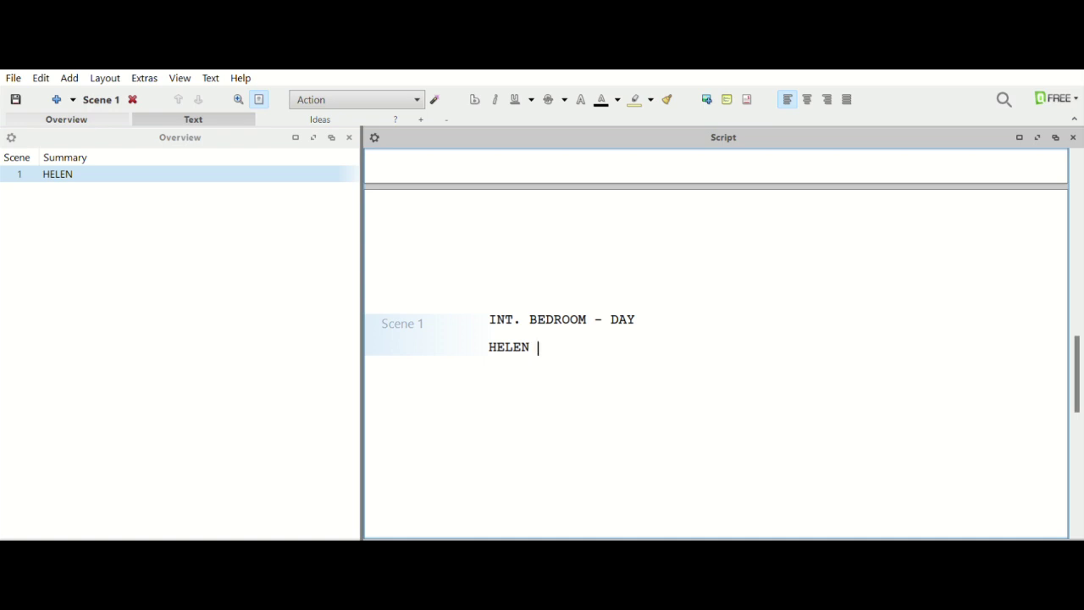
Describe HELEN as (50s, Any Ethnicity, slender, blonde with a little gray), talking to her husband.
{"action": "type", "text": "(50s, Any Eth"}
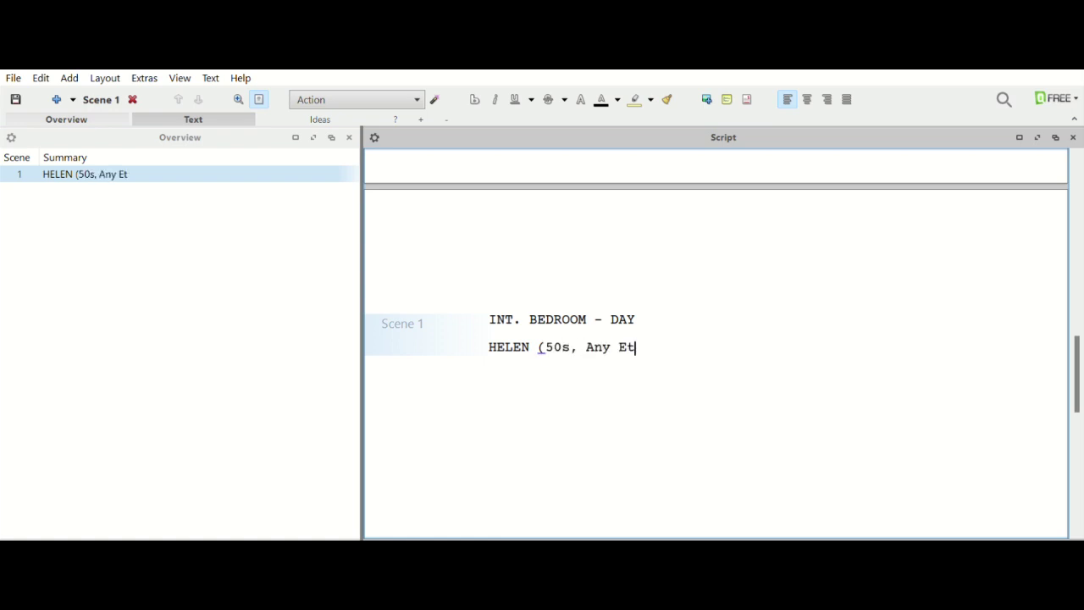
{"action": "type", "text": "incity,"}
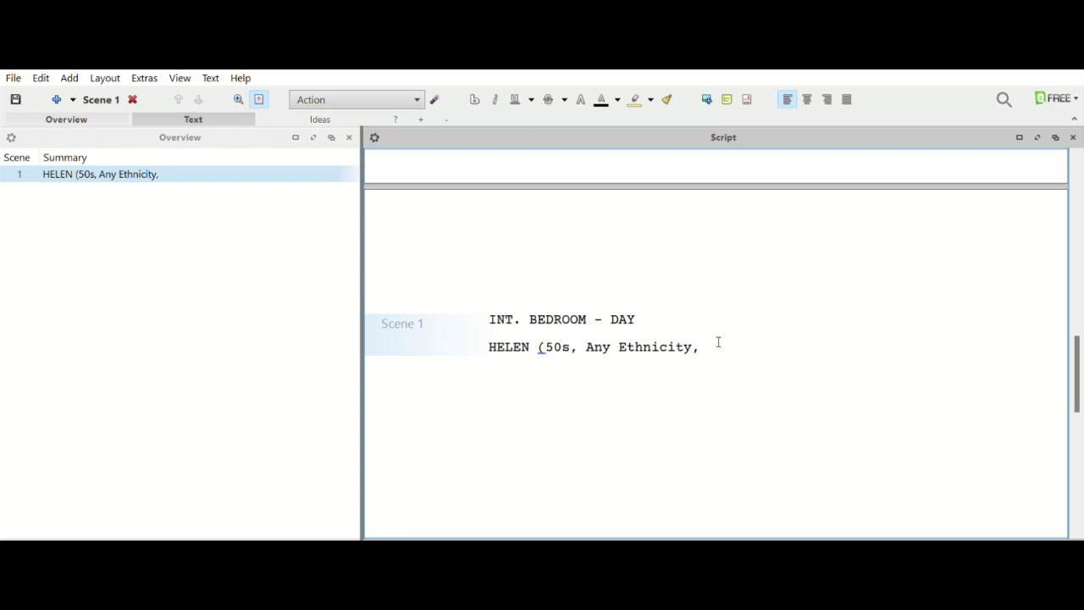
{"action": "type", "text": "slender, blonde wiht a"}
{"action": "key", "text": "BackSpace"}
{"action": "key", "text": "BackSpace"}
{"action": "key", "text": "BackSpace"}
{"action": "key", "text": "BackSpace"}
{"action": "key", "text": "BackSpace"}
{"action": "type", "text": "ith a little gray)"}
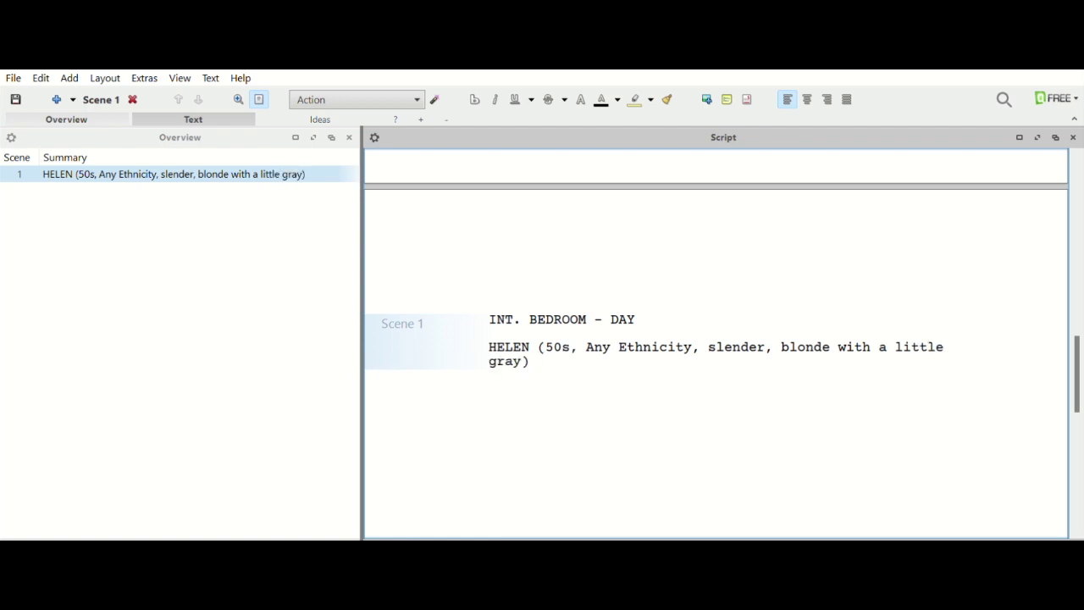
{"action": "type", "text": " is talking to her "}
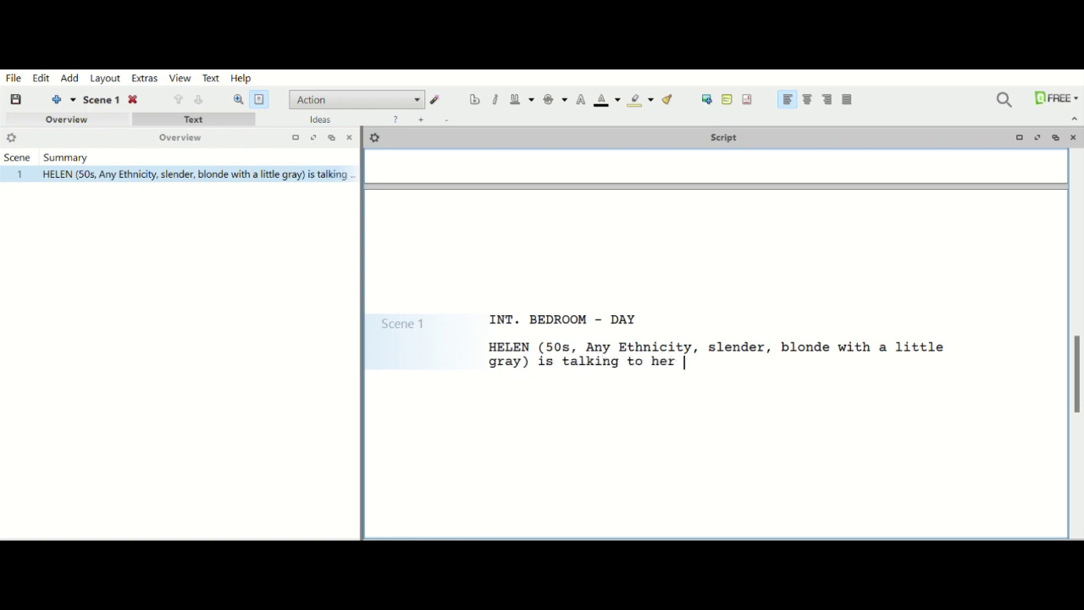
{"action": "type", "text": "husband, To"}
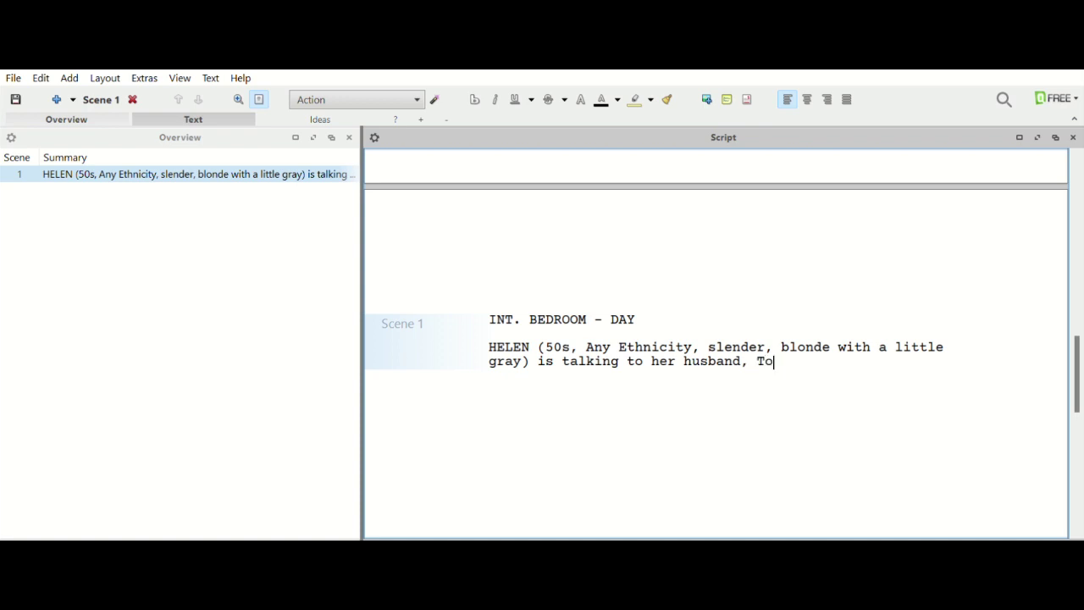
Introduce TOM as (50s, Any Ethnicity, muscular with gray at the temples).
{"action": "key", "text": "BackSpace"}
{"action": "type", "text": "OM (50s"}
{"action": "key", "text": "BackSpace"}
{"action": "type", "text": ", Any "}
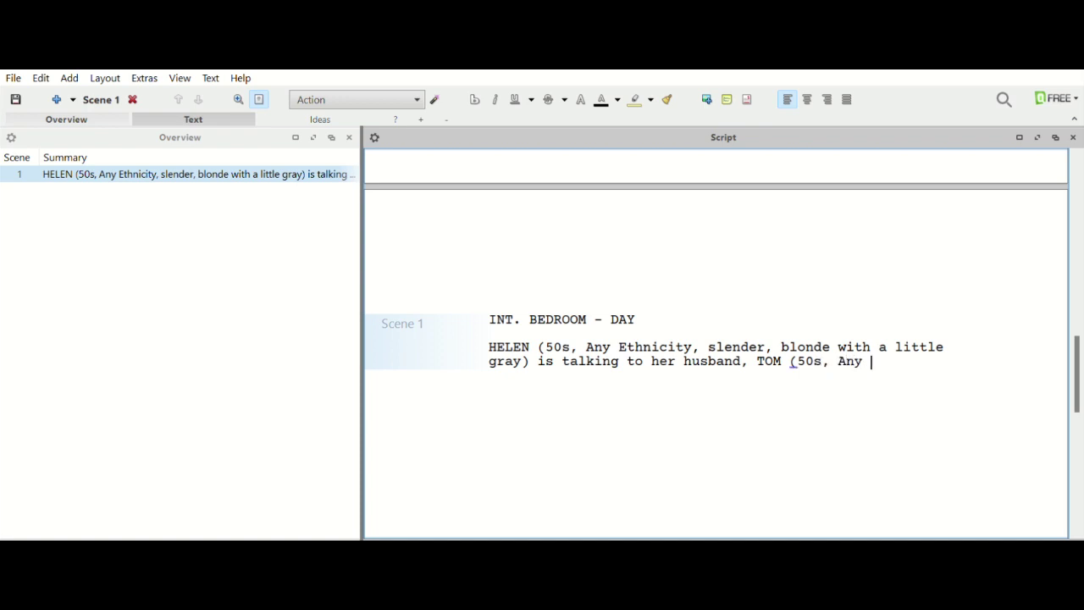
{"action": "type", "text": "Ethnicity, mus"}
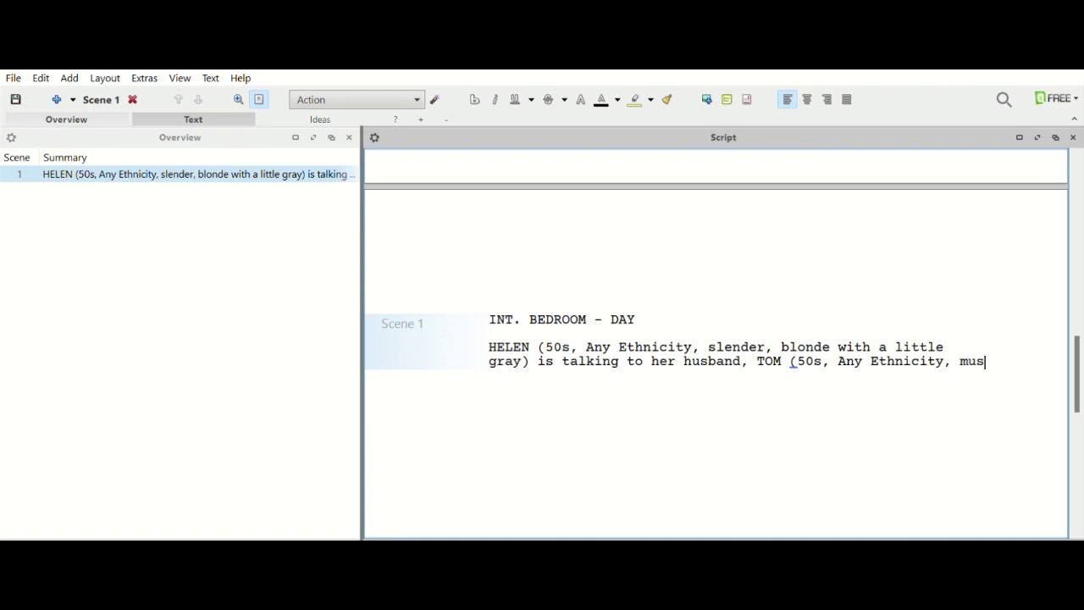
{"action": "type", "text": "cular and"}
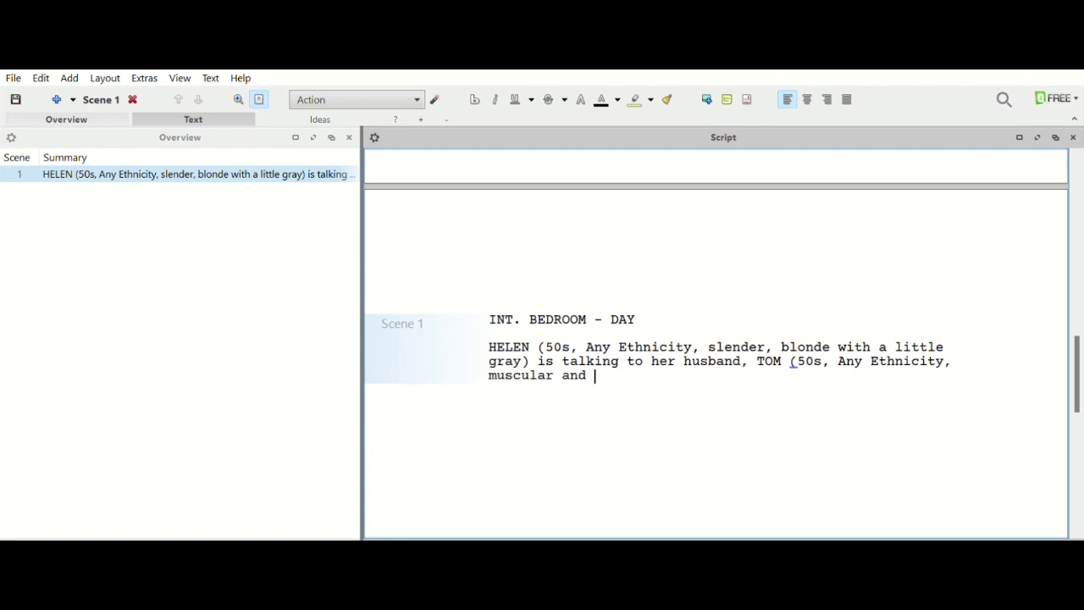
{"action": "key", "text": "BackSpace"}
{"action": "key", "text": "BackSpace"}
{"action": "key", "text": "BackSpace"}
{"action": "key", "text": "BackSpace"}
{"action": "type", "text": "with gray at the temples"}
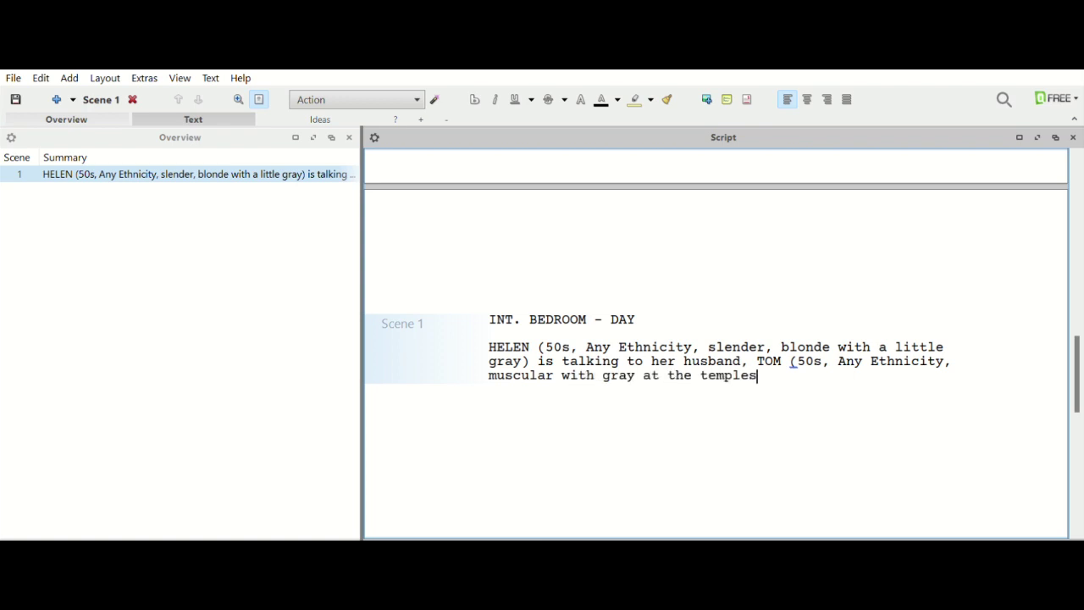
{"action": "type", "text": ")"}
Add that they are getting ready to see their daughter.
{"action": "type", "text": "and they are getting red"}
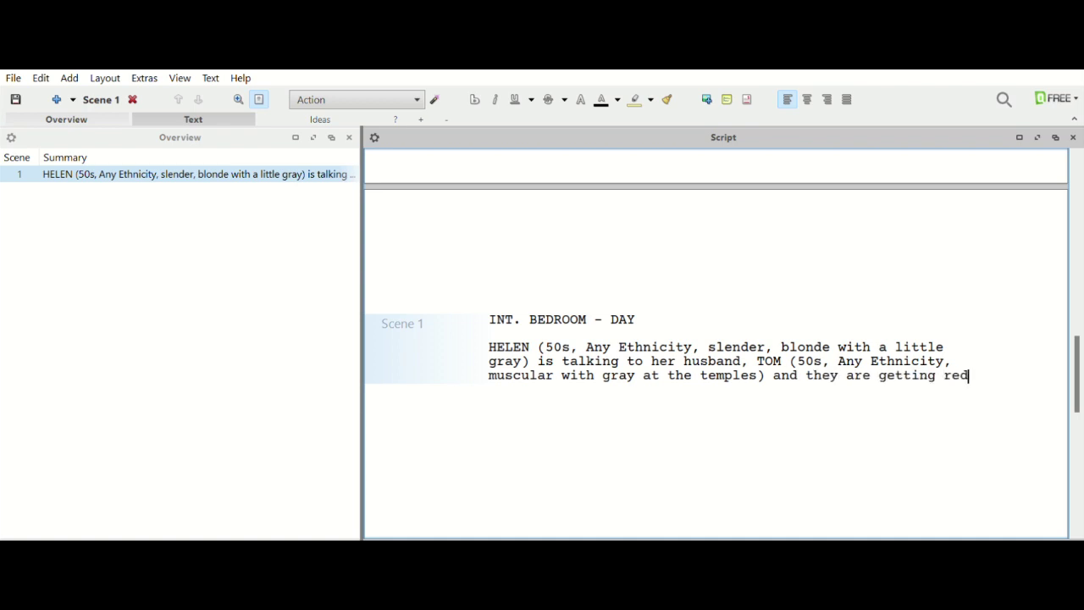
{"action": "key", "text": "BackSpace"}
{"action": "type", "text": "ady to d"}
{"action": "key", "text": "BackSpace"}
{"action": "type", "text": "see th"}
{"action": "type", "text": "ere"}
{"action": "key", "text": "BackSpace"}
{"action": "key", "text": "BackSpace"}
{"action": "key", "text": "BackSpace"}
{"action": "key", "text": "BackSpace"}
{"action": "key", "text": "BackSpace"}
{"action": "type", "text": "see"}
{"action": "key", "text": "BackSpace"}
{"action": "key", "text": "BackSpace"}
{"action": "key", "text": "BackSpace"}
{"action": "type", "text": "thei"}
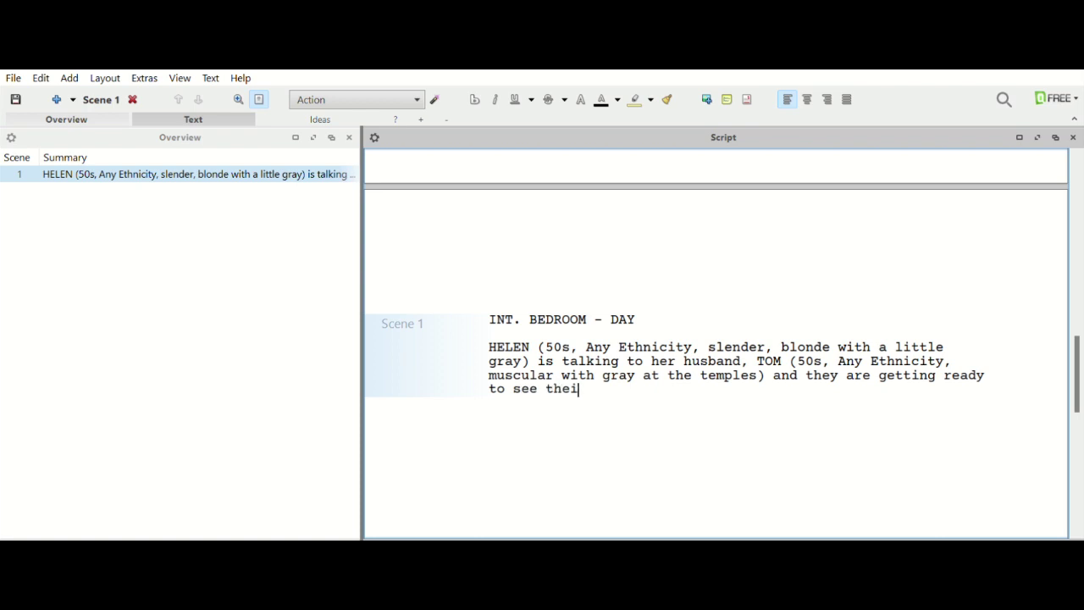
{"action": "type", "text": "r daughter. Tom i"}
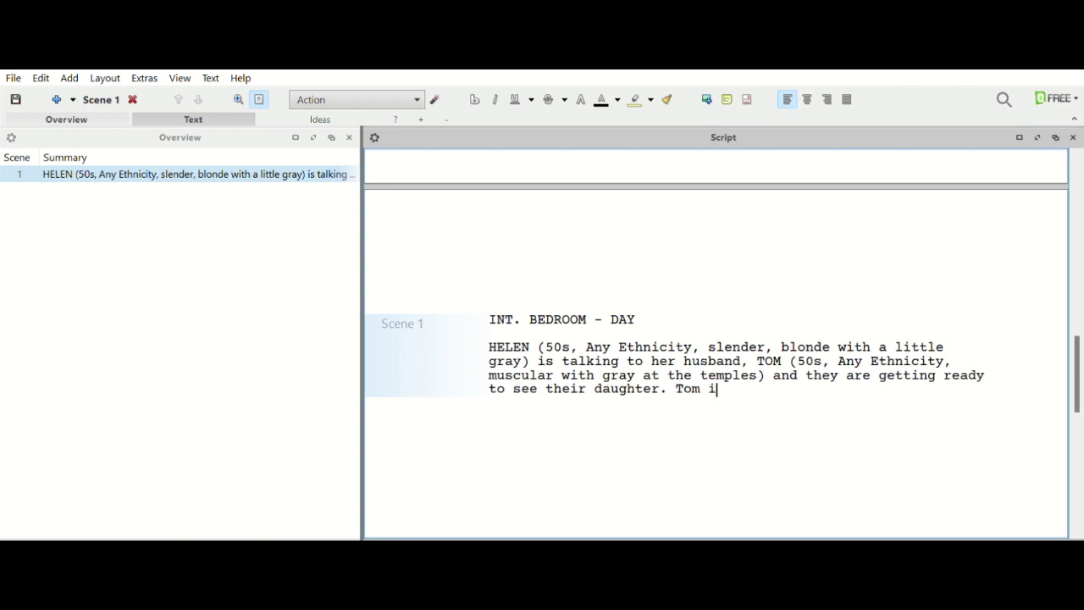
Finish with 'Tom is getting impatient to leave.' and end the paragraph.
{"action": "type", "text": "s getting im"}
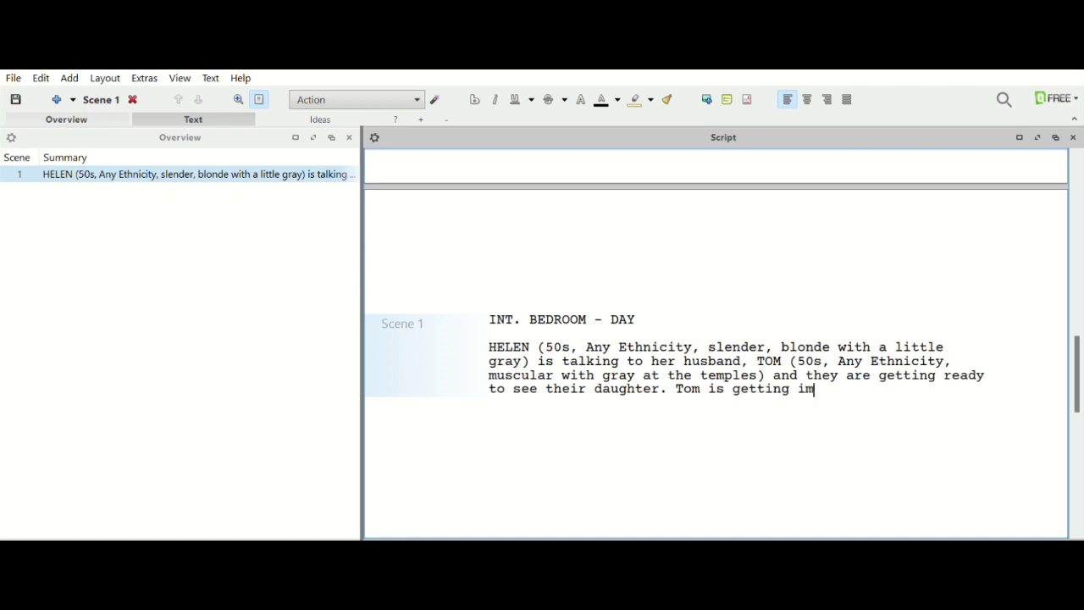
{"action": "type", "text": "patien"}
{"action": "key", "text": "BackSpace"}
{"action": "key", "text": "BackSpace"}
{"action": "type", "text": "ient"}
{"action": "key", "text": "BackSpace"}
{"action": "type", "text": "to leave."}
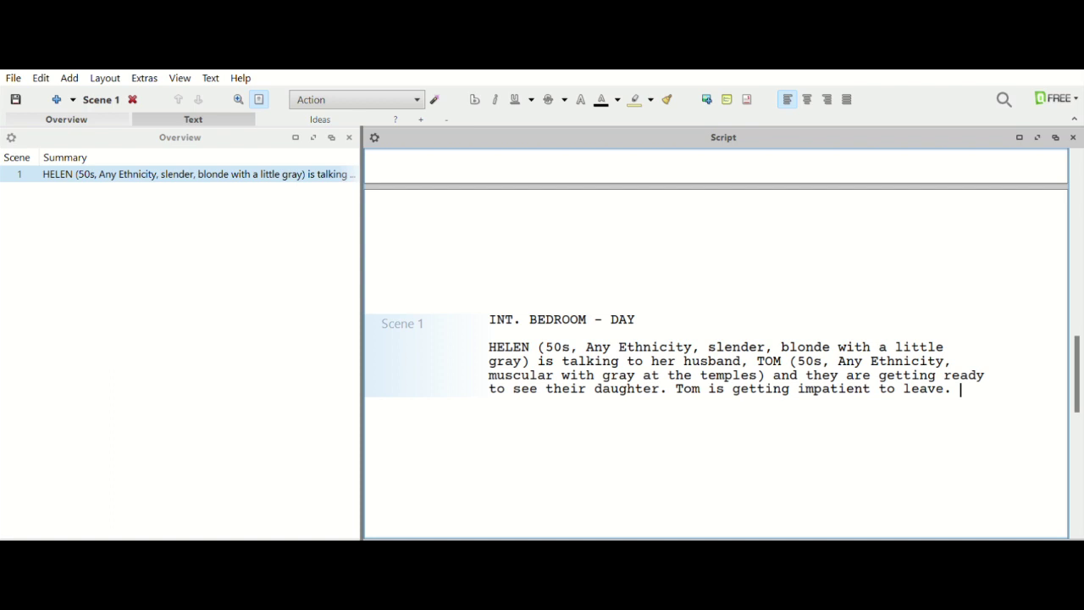
{"action": "key", "text": "Return"}
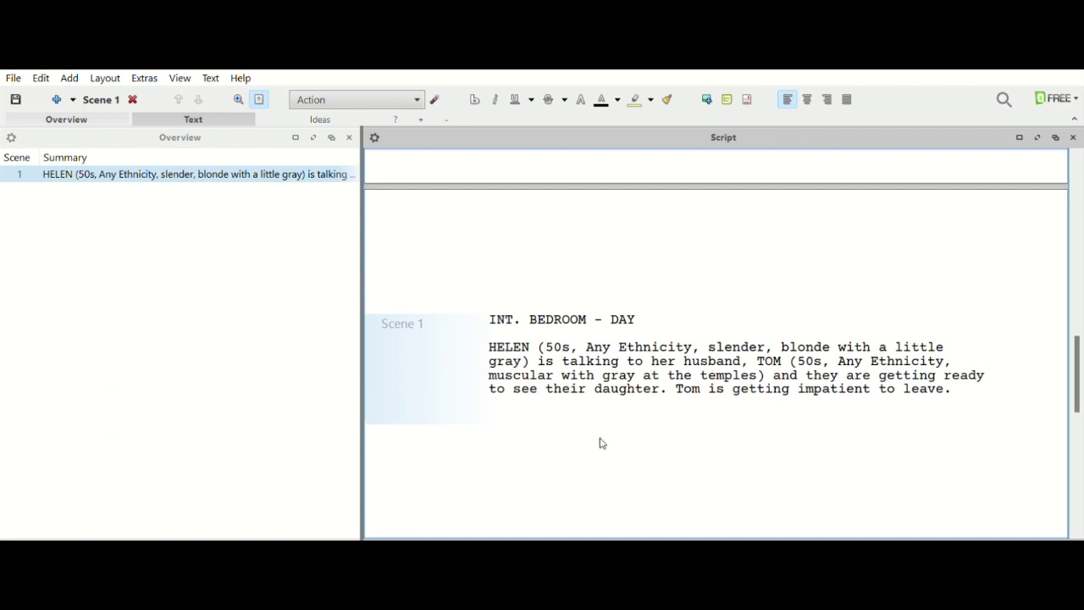
Add HELEN's dialogue 'Almost ready.'.
{"action": "key", "text": "Tab"}
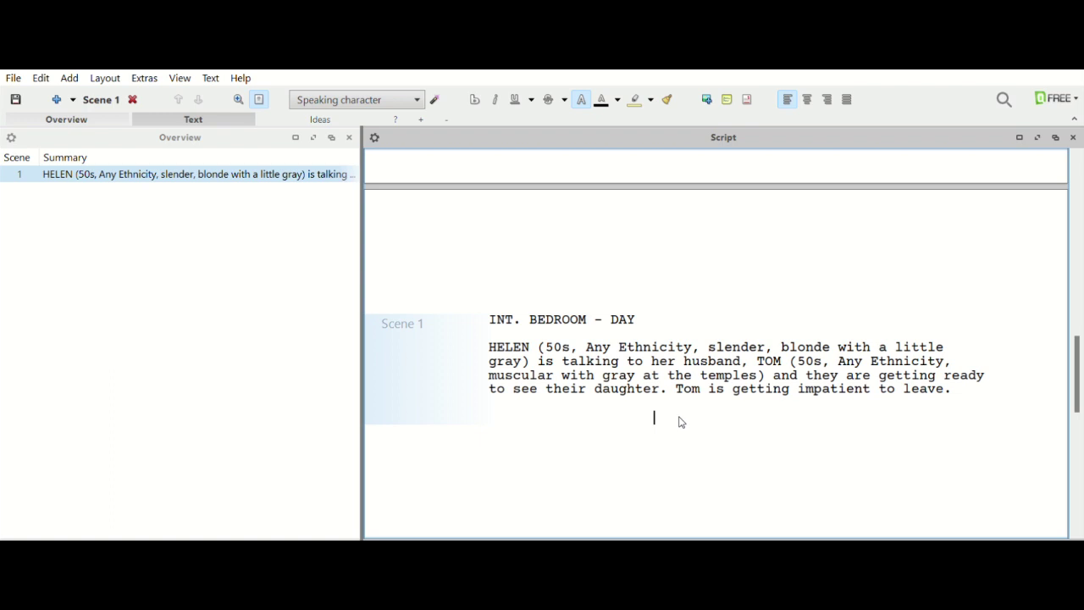
{"action": "type", "text": "HELEN"}
{"action": "key", "text": "Return"}
{"action": "type", "text": "Amo"}
{"action": "key", "text": "BackSpace"}
{"action": "key", "text": "BackSpace"}
{"action": "type", "text": "lmmost"}
{"action": "key", "text": "BackSpace"}
{"action": "key", "text": "BackSpace"}
{"action": "key", "text": "BackSpace"}
{"action": "key", "text": "BackSpace"}
{"action": "type", "text": "ost Read"}
{"action": "key", "text": "BackSpace"}
{"action": "key", "text": "BackSpace"}
{"action": "key", "text": "BackSpace"}
{"action": "key", "text": "BackSpace"}
{"action": "type", "text": "ready."}
Add TOM's reply 'C'mon, babe, we need to go.'.
{"action": "key", "text": "Return"}
{"action": "key", "text": "Tab"}
{"action": "type", "text": "TH"}
{"action": "key", "text": "BackSpace"}
{"action": "type", "text": "OM"}
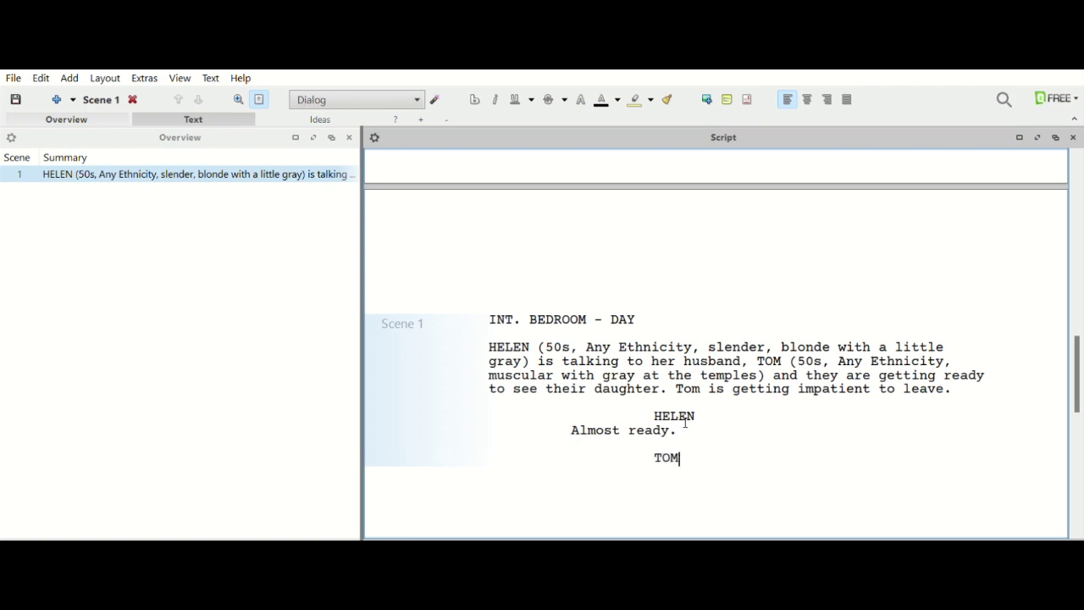
{"action": "key", "text": "Return"}
{"action": "type", "text": "C"}
{"action": "key", "text": "Return"}
{"action": "key", "text": "BackSpace"}
{"action": "type", "text": "'mon "}
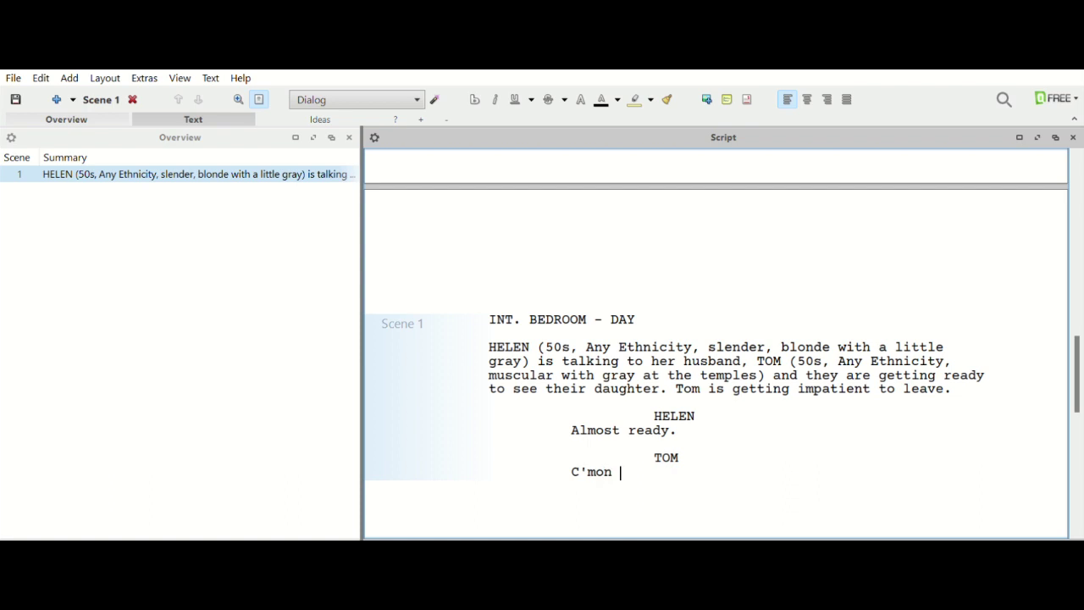
{"action": "type", "text": "bae"}
{"action": "key", "text": "BackSpace"}
{"action": "type", "text": "be, we nees"}
{"action": "key", "text": "BackSpace"}
{"action": "type", "text": "d to go."}
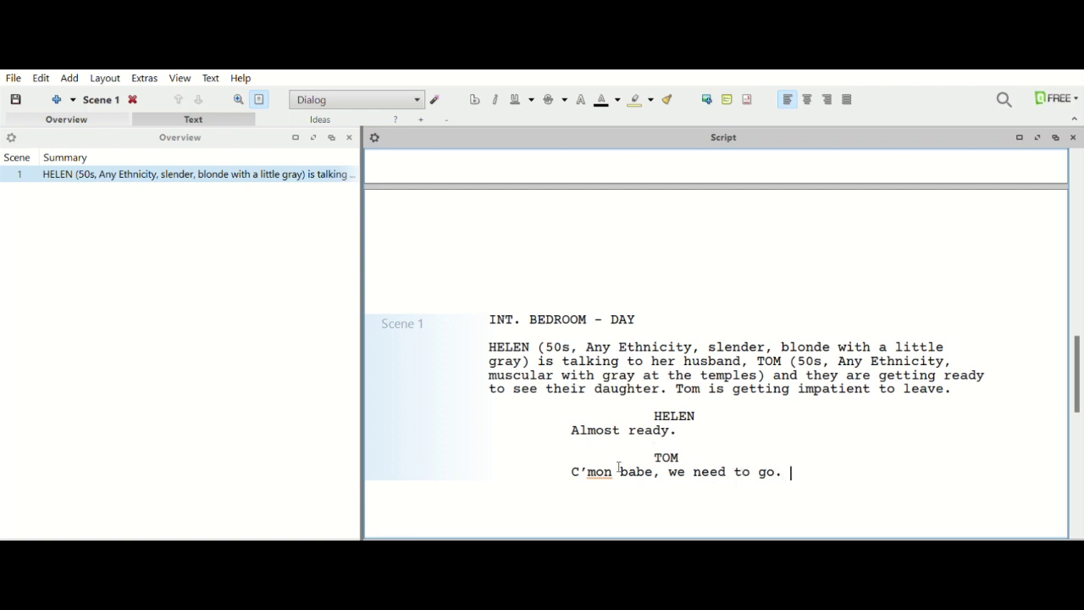
{"action": "left_click", "coordinate": [617, 468]}
{"action": "type", "text": ","}
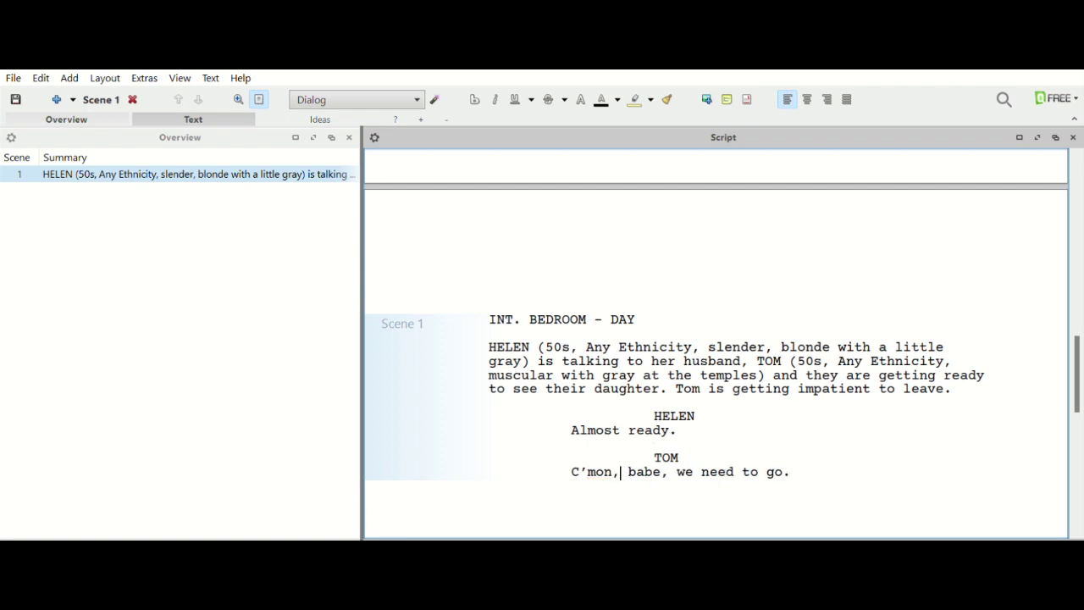
{"action": "left_click", "coordinate": [806, 464]}
Add HELEN's 'Okay, I hate to be rushed.' and TOM's 'We need to beat traffic.'.
{"action": "key", "text": "Return"}
{"action": "key", "text": "Tab"}
{"action": "type", "text": "HELEN"}
{"action": "key", "text": "Return"}
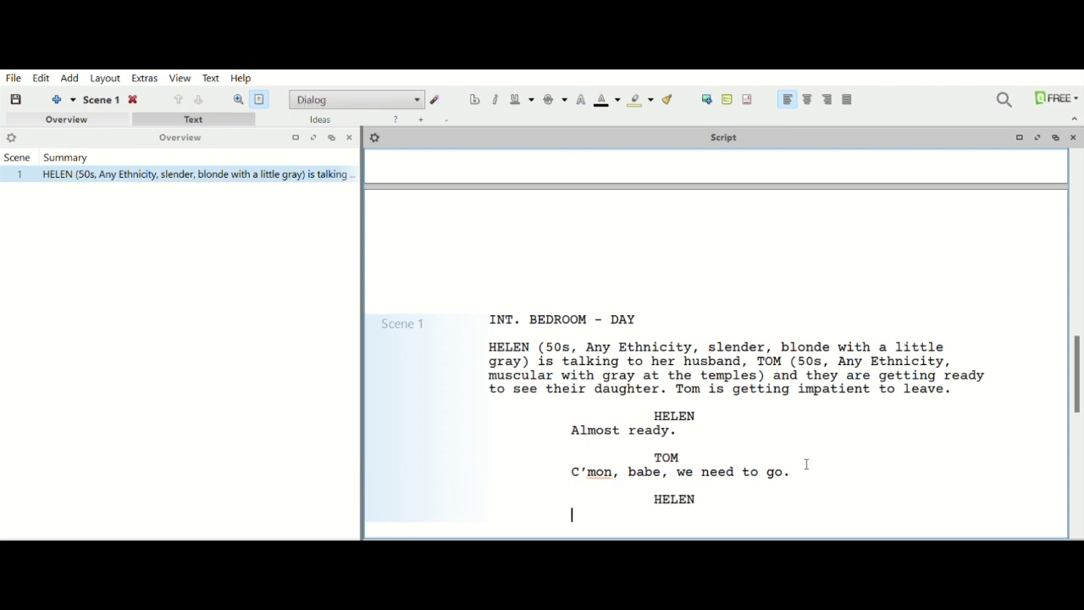
{"action": "type", "text": "Okay, I hate to be rushed."}
{"action": "key", "text": "Return"}
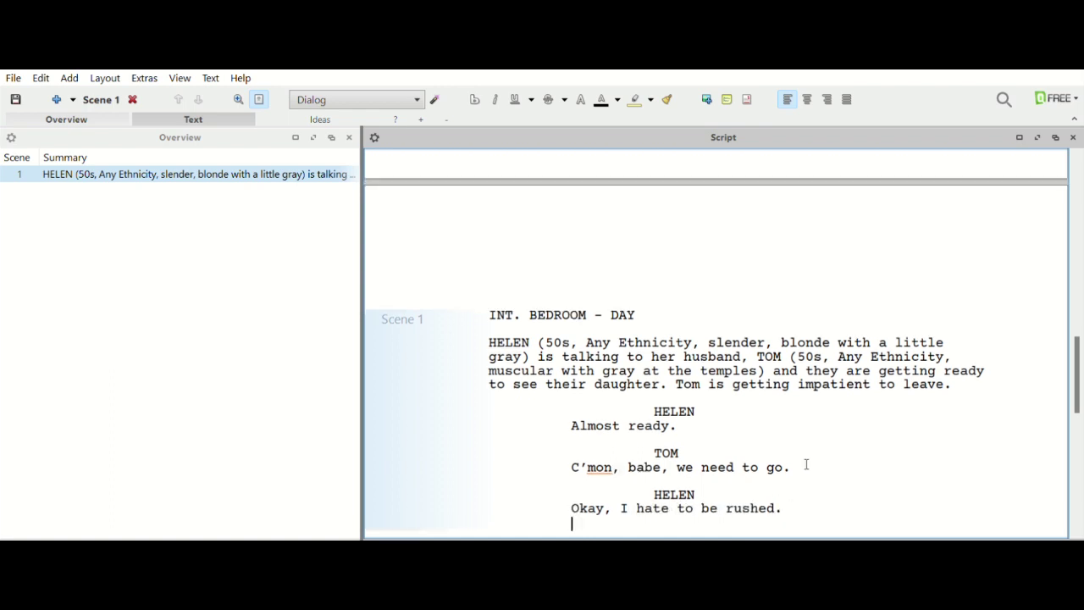
{"action": "key", "text": "Tab"}
{"action": "type", "text": "TOM"}
{"action": "key", "text": "Return"}
{"action": "type", "text": "We need to beat traffic."}
Add HELEN's closing line 'You're right, let's go.'.
{"action": "key", "text": "Return"}
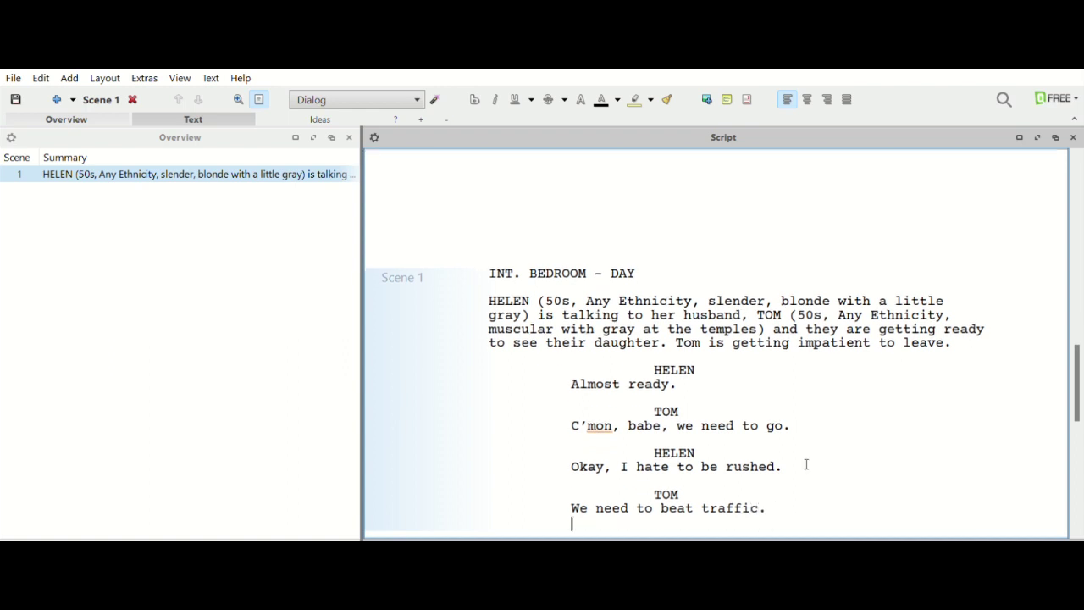
{"action": "key", "text": "Tab"}
{"action": "type", "text": "HELEN"}
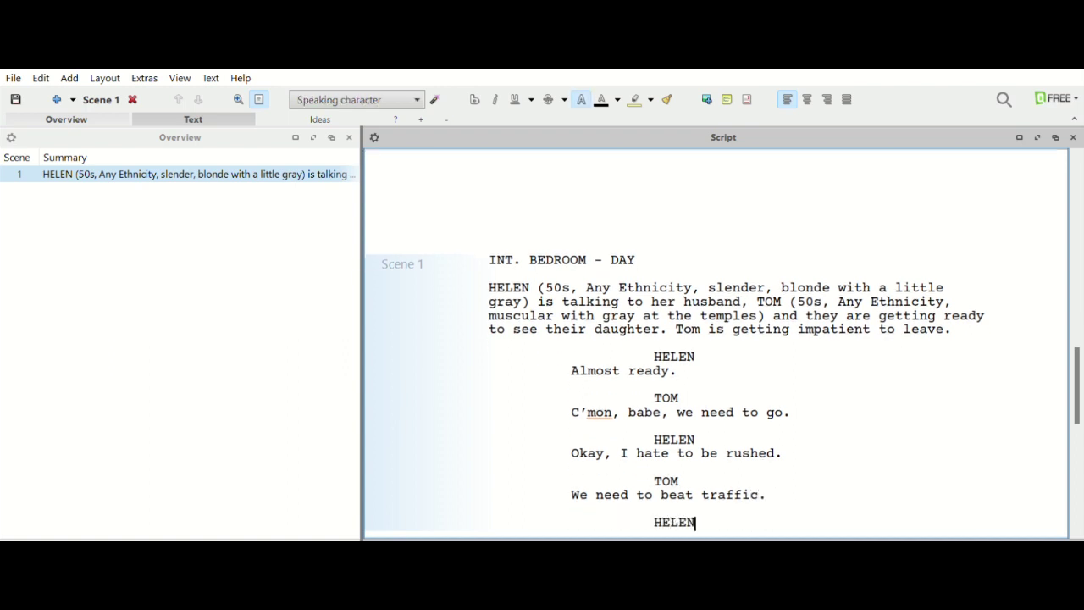
{"action": "key", "text": "Return"}
{"action": "type", "text": "You're right, let"}
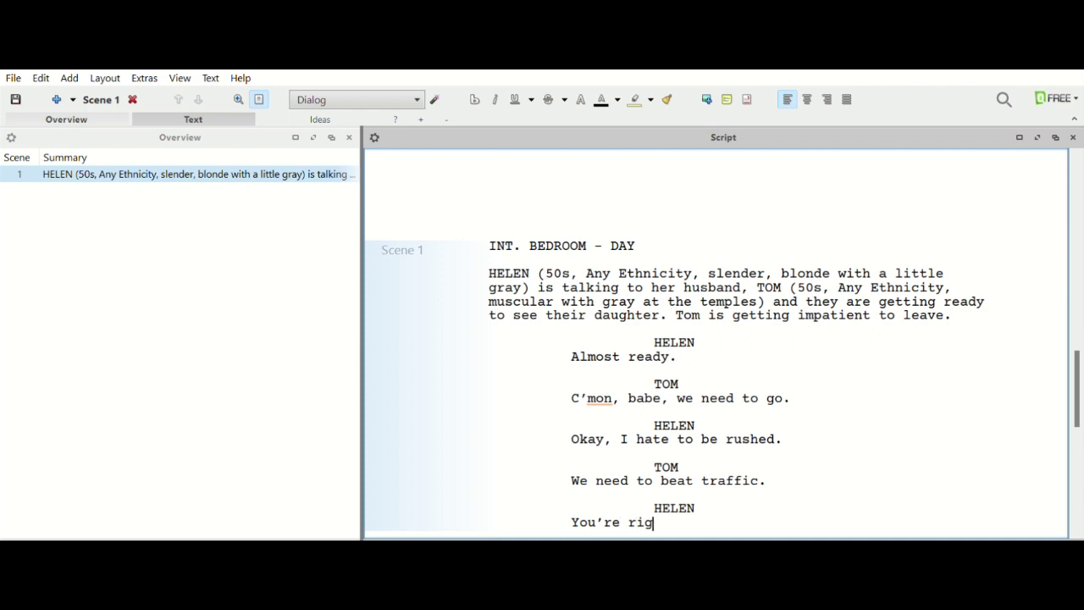
{"action": "type", "text": "'s g"}
{"action": "type", "text": "."}
{"action": "key", "text": "Return"}
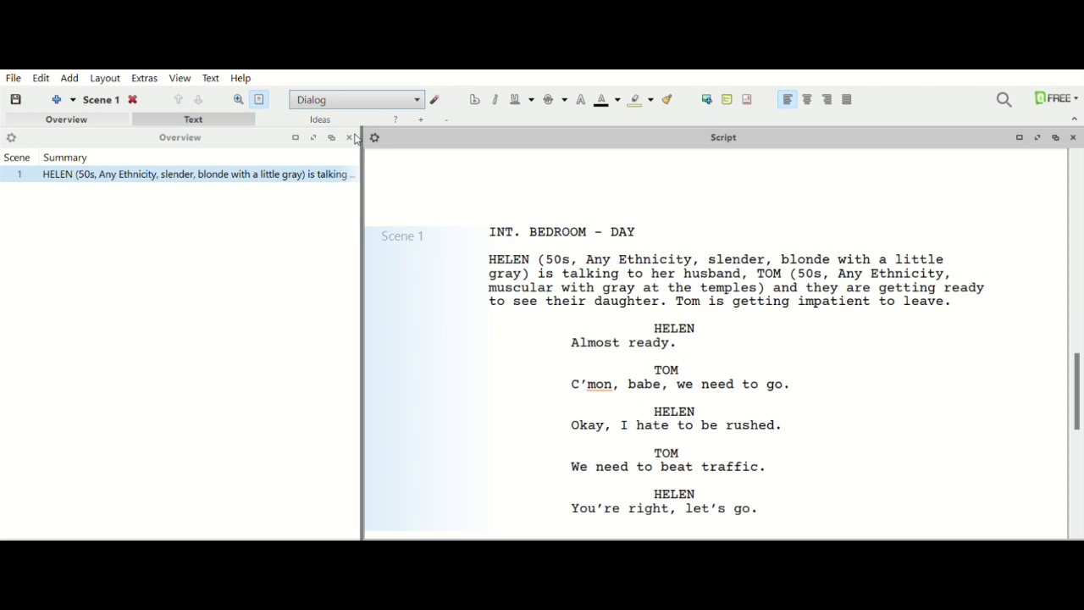
Type the closing action 'Tom picks up suitcases and exits. Helen grabs her purse.'.
{"action": "type", "text": "a"}
{"action": "type", "text": "Tom pick"}
{"action": "type", "text": "s up su"}
{"action": "type", "text": "itcases and"}
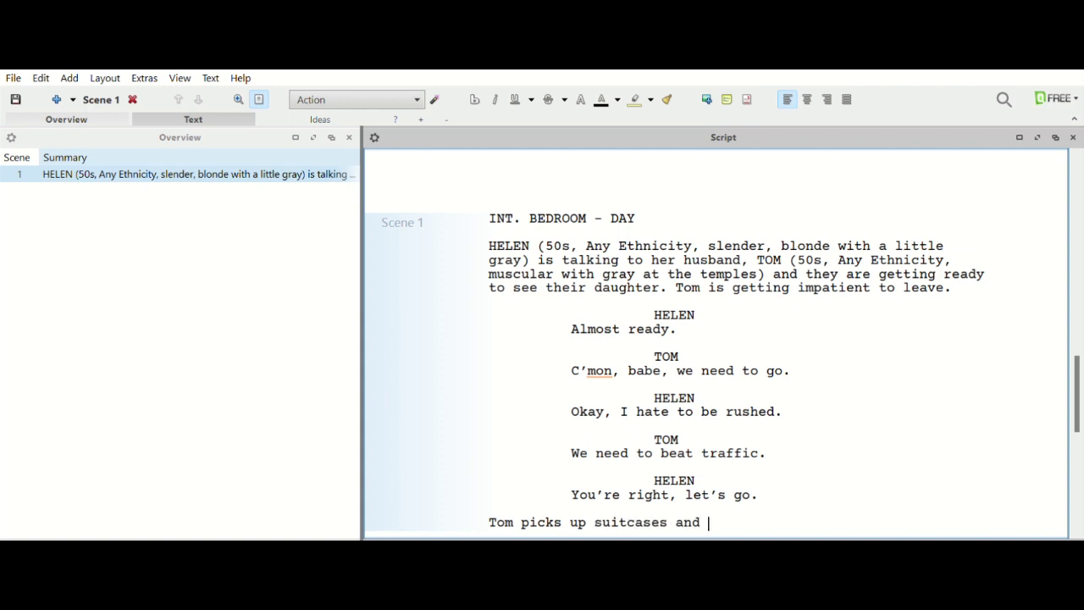
{"action": "type", "text": " exits. HElen"}
{"action": "key", "text": "BackSpace"}
{"action": "key", "text": "BackSpace"}
{"action": "key", "text": "BackSpace"}
{"action": "key", "text": "BackSpace"}
{"action": "key", "text": "BackSpace"}
{"action": "type", "text": "elen"}
{"action": "key", "text": "BackSpace"}
{"action": "key", "text": "BackSpace"}
{"action": "type", "text": "n grabs "}
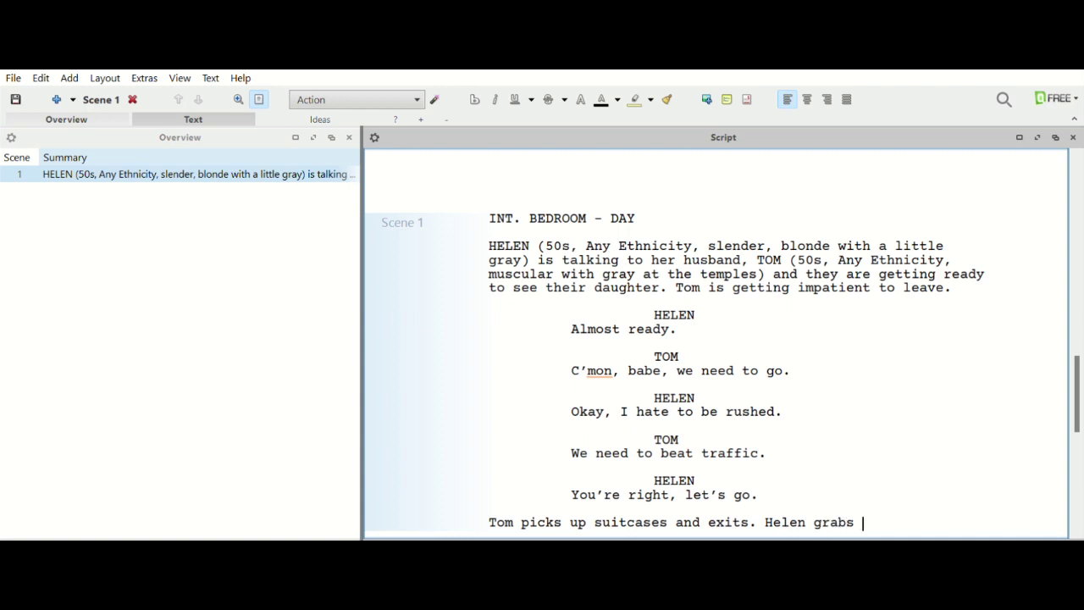
{"action": "type", "text": "her purse."}
{"action": "key", "text": "Return"}
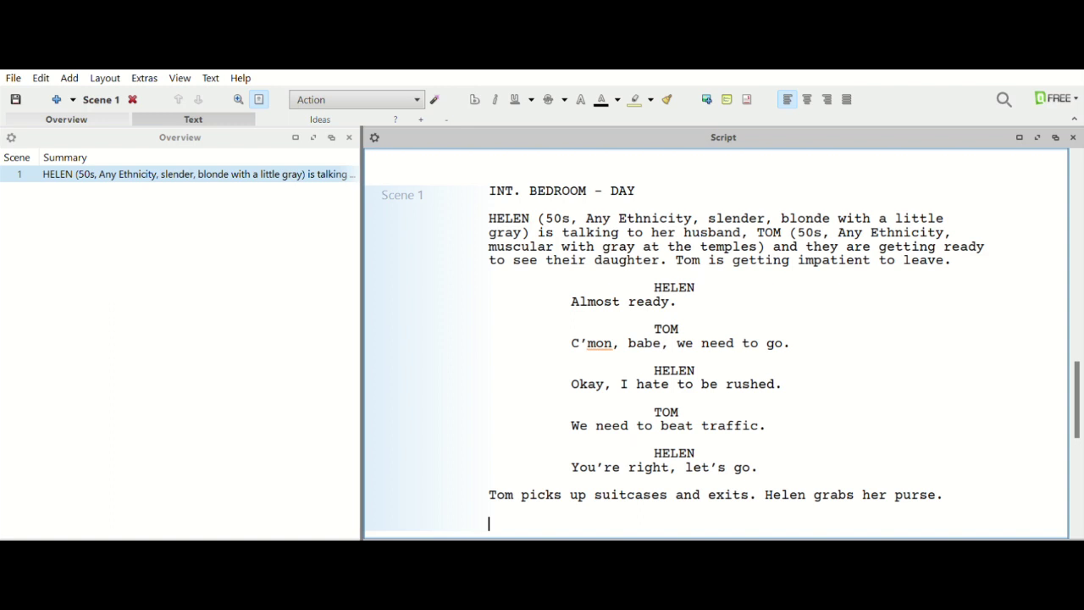
Create Scene 2 headed INT. ABBIE'S LIVINIG - DAY and start its action line.
{"action": "key", "text": "Return"}
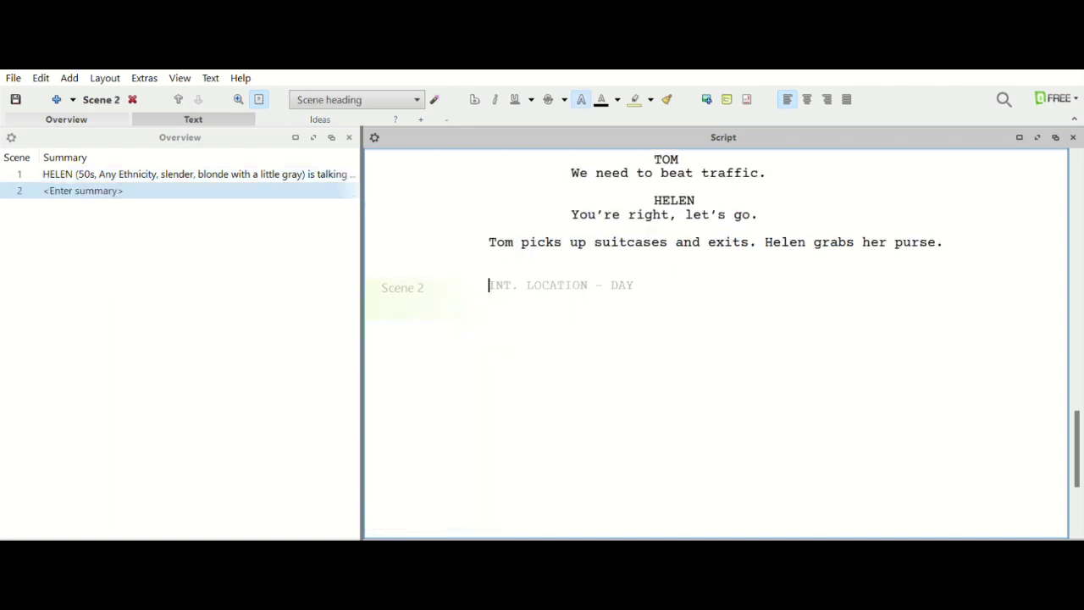
{"action": "type", "text": "INT "}
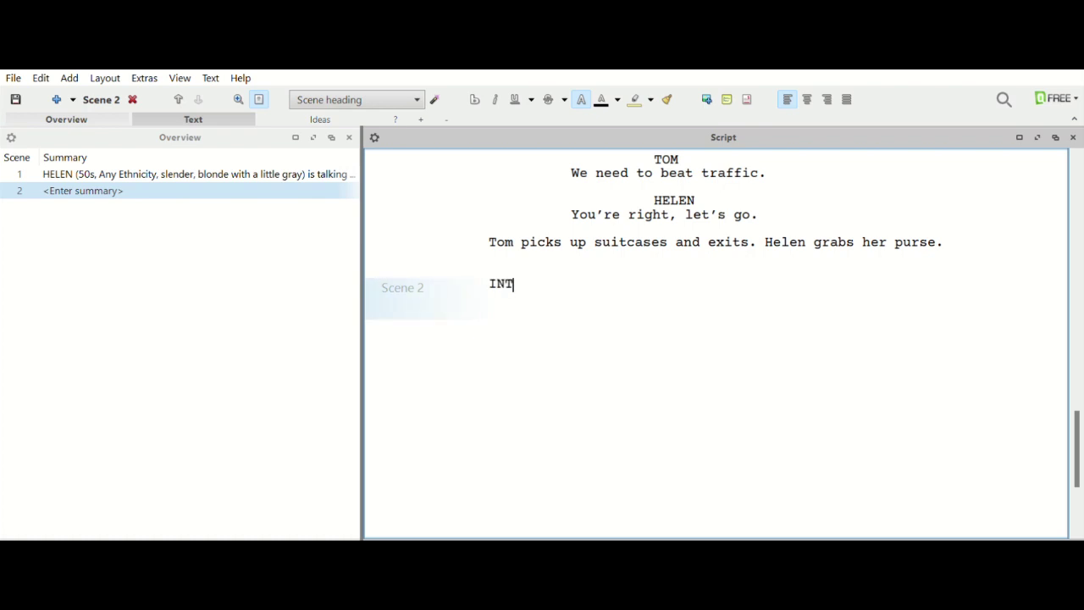
{"action": "type", "text": ". A"}
{"action": "type", "text": "BB"}
{"action": "type", "text": "IE"}
{"action": "type", "text": "'"}
{"action": "type", "text": "S H"}
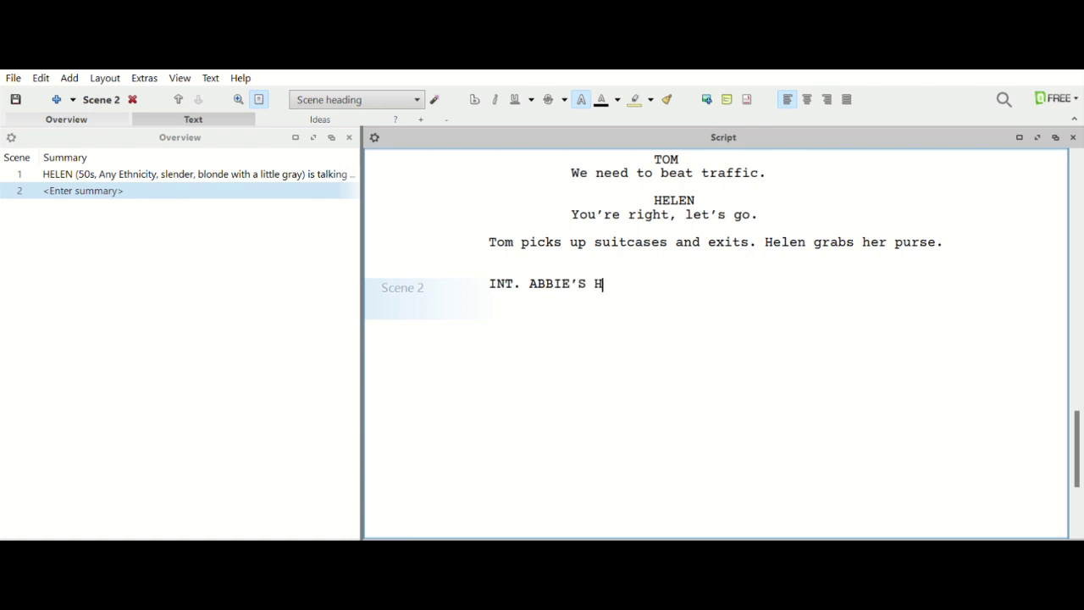
{"action": "key", "text": "BackSpace"}
{"action": "type", "text": "LIVINIG - DAY"}
{"action": "key", "text": "Return"}
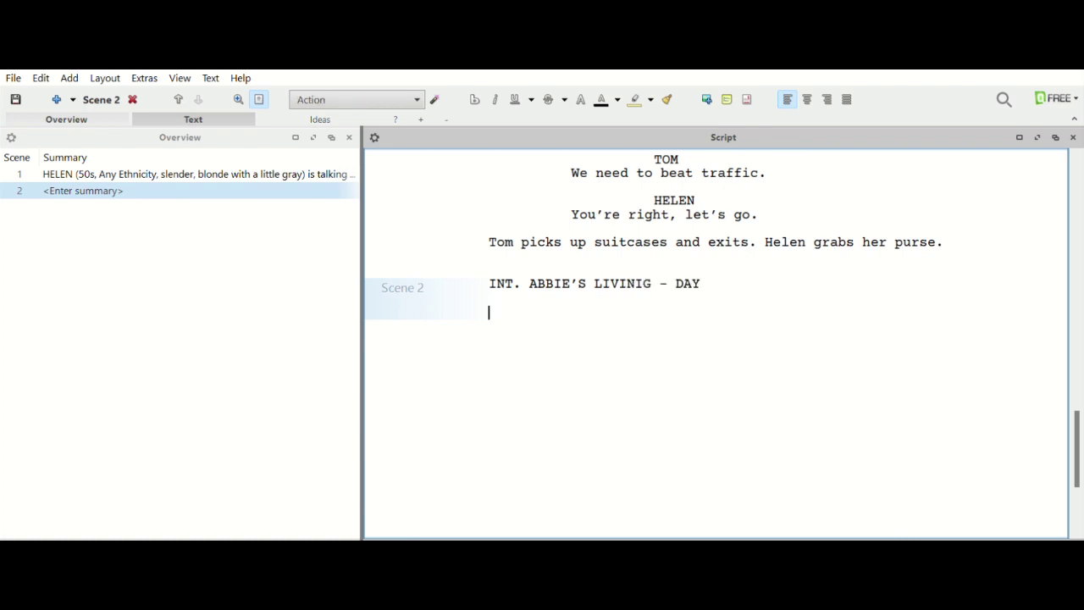
Describe ABBIE getting ready for her parents: in her 20s, any ethnicity, slender like her mom, irritated.
{"action": "type", "text": "ABBIE"}
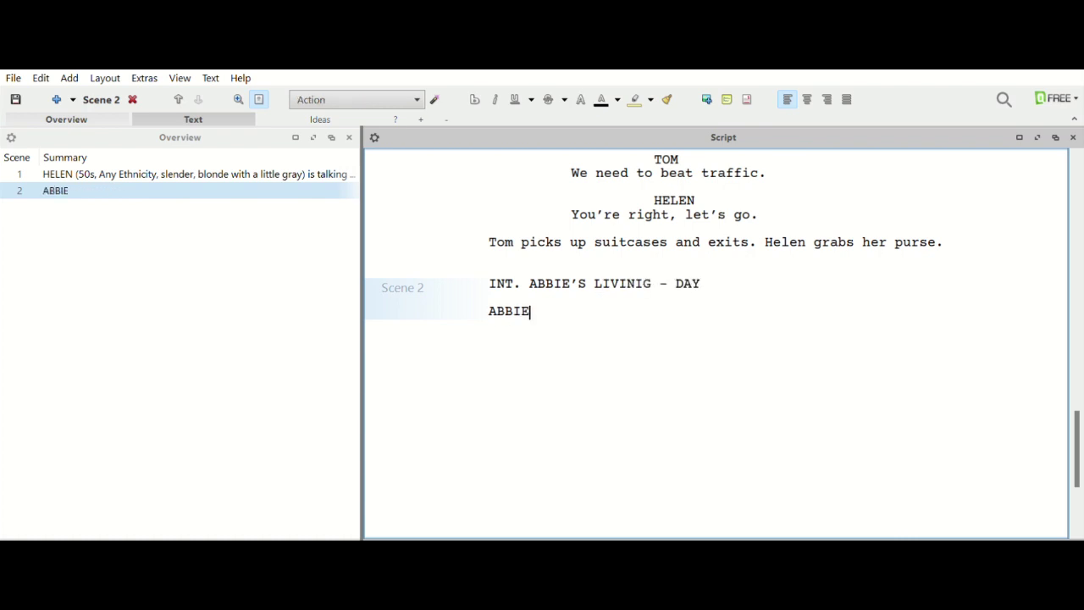
{"action": "type", "text": " is getting read"}
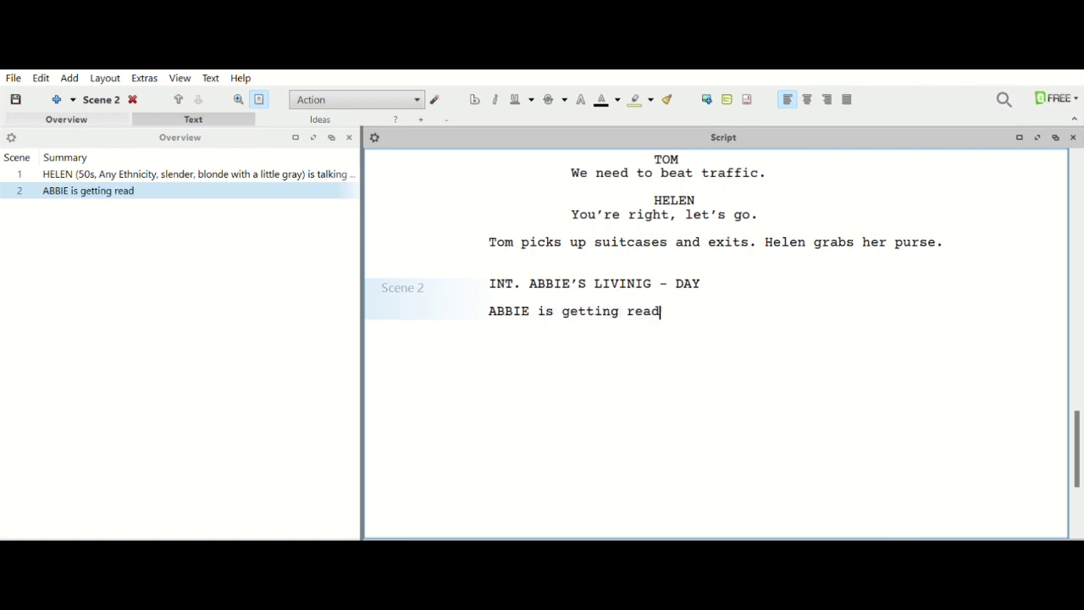
{"action": "type", "text": "y for her pare"}
{"action": "key", "text": "BackSpace"}
{"action": "type", "text": "arents. SHe"}
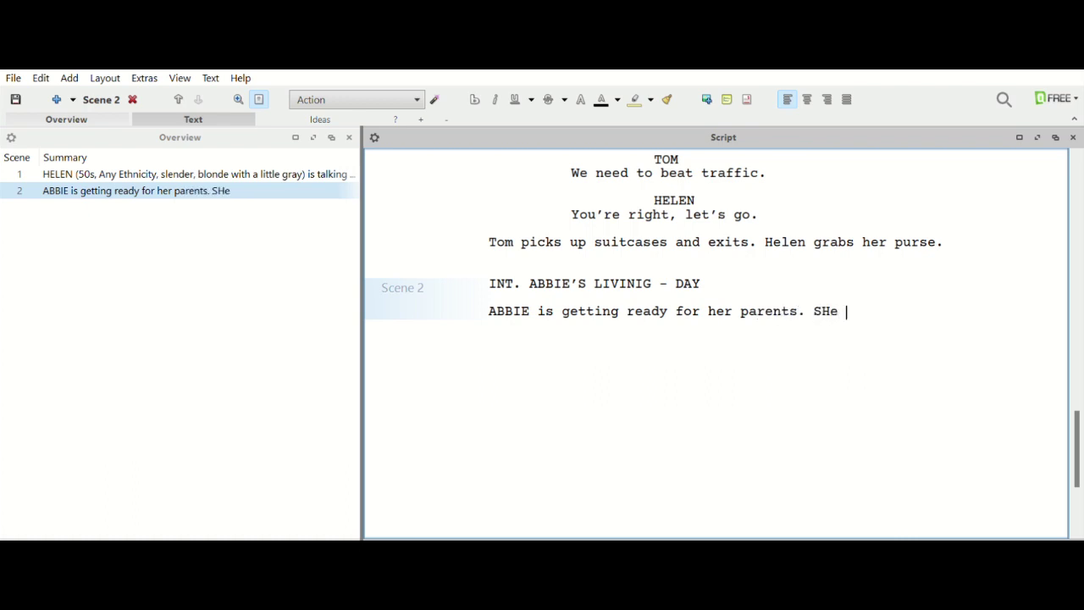
{"action": "key", "text": "BackSpace"}
{"action": "key", "text": "BackSpace"}
{"action": "key", "text": "BackSpace"}
{"action": "type", "text": "he "}
{"action": "type", "text": "'s in her "}
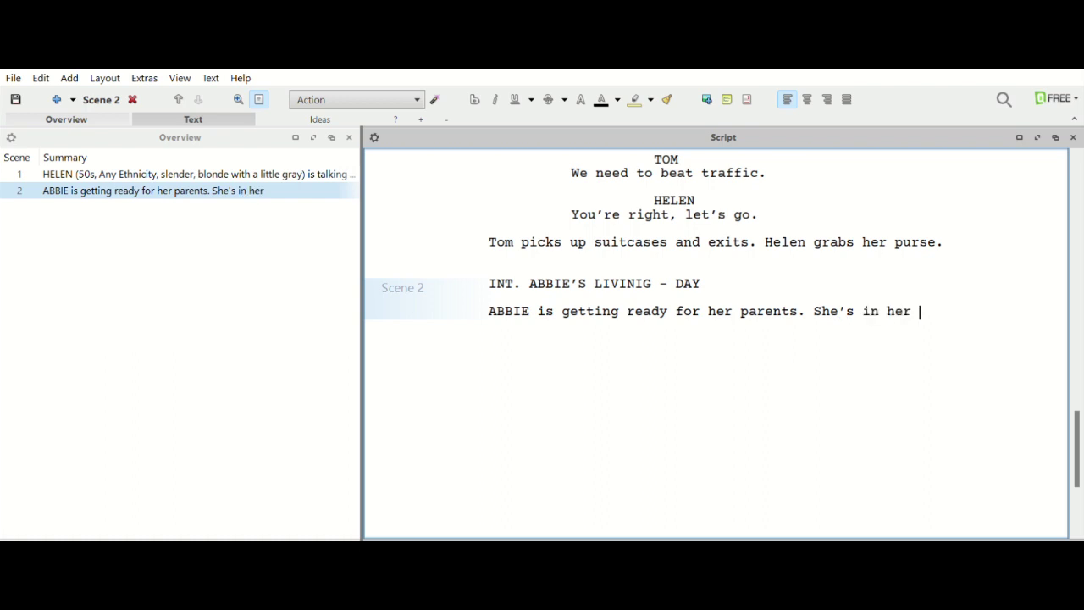
{"action": "type", "text": "20's"}
{"action": "key", "text": "BackSpace"}
{"action": "key", "text": "BackSpace"}
{"action": "key", "text": "BackSpace"}
{"action": "type", "text": "s, any e"}
{"action": "key", "text": "BackSpace"}
{"action": "key", "text": "BackSpace"}
{"action": "key", "text": "BackSpace"}
{"action": "key", "text": "BackSpace"}
{"action": "key", "text": "BackSpace"}
{"action": "key", "text": "BackSpace"}
{"action": "type", "text": "Any En"}
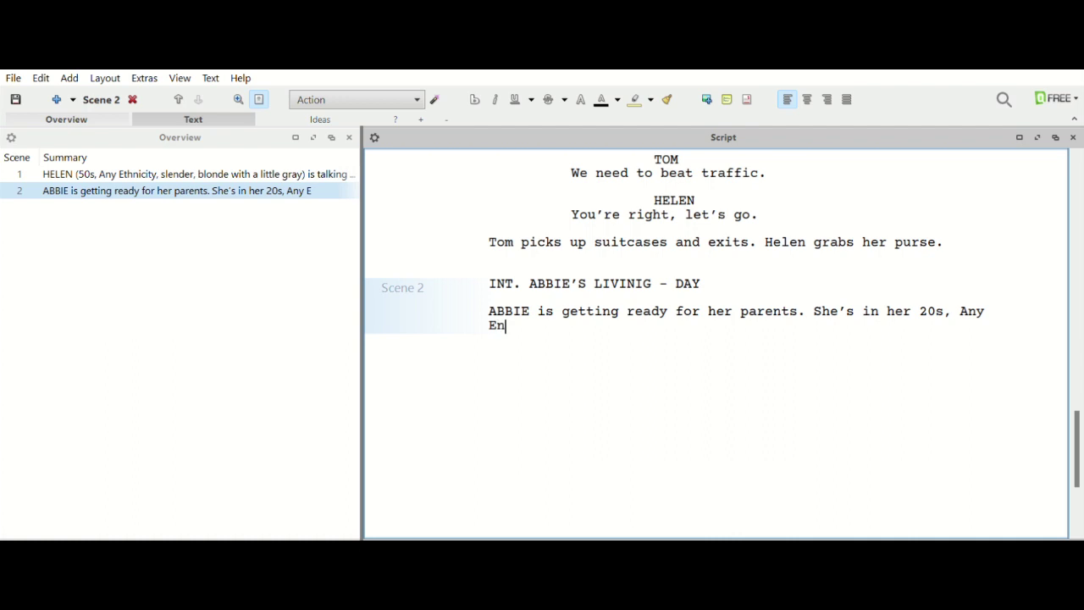
{"action": "key", "text": "BackSpace"}
{"action": "type", "text": "thnicity, "}
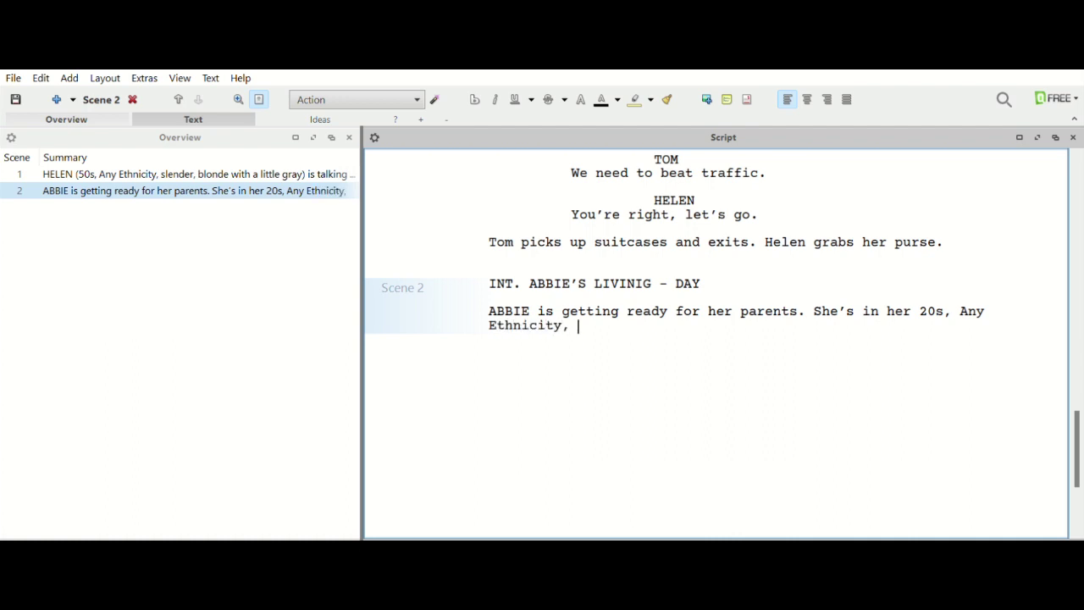
{"action": "type", "text": "and slender like he"}
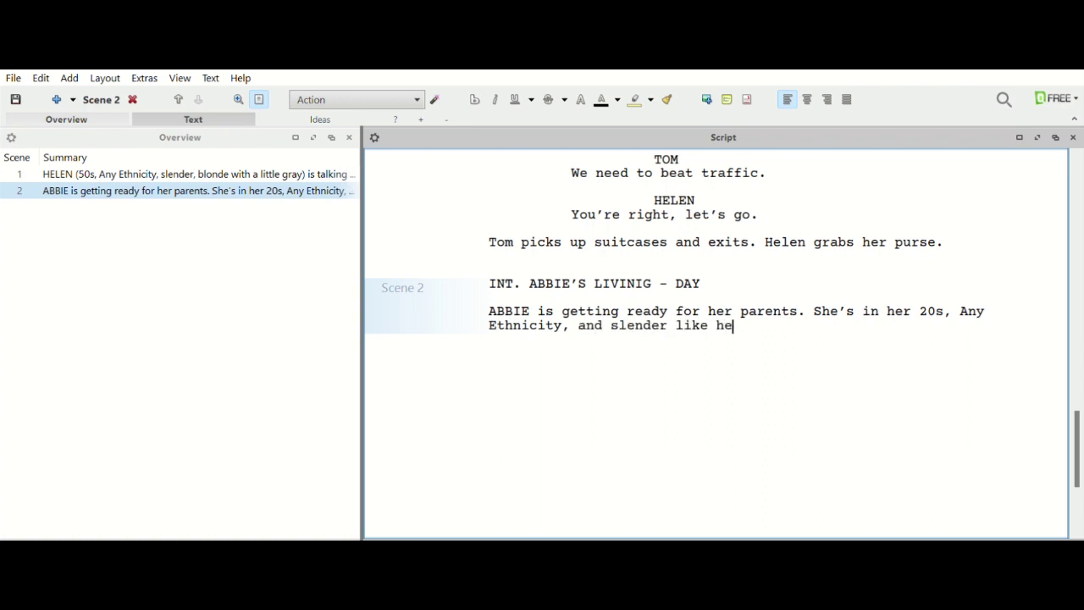
{"action": "type", "text": "r mom. She seems irr"}
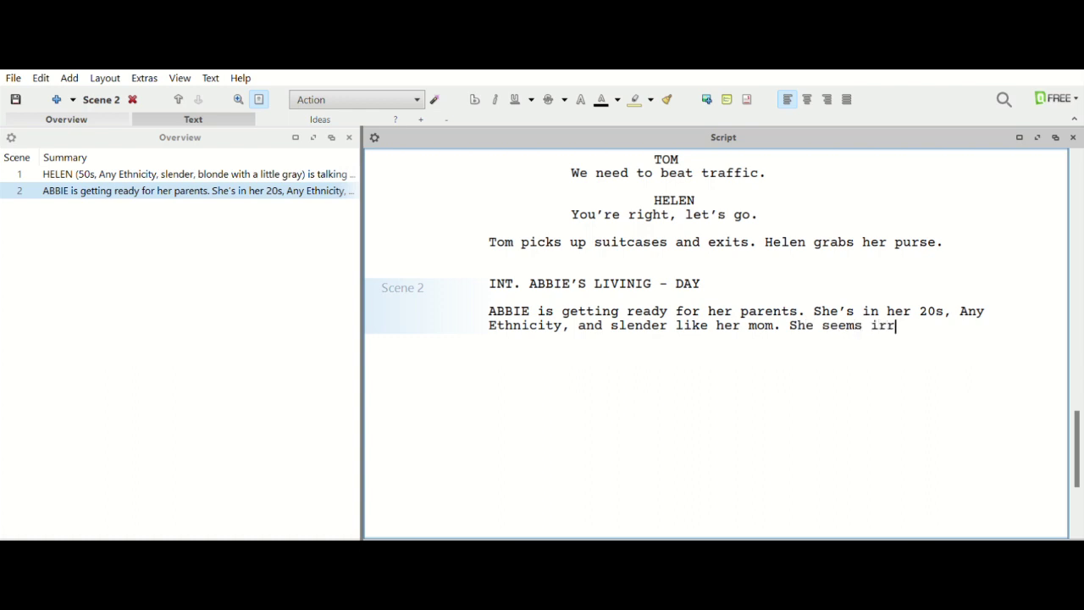
{"action": "type", "text": "itated."}
Add ABBIE as the speaking character on a new line below the action.
{"action": "key", "text": "Return"}
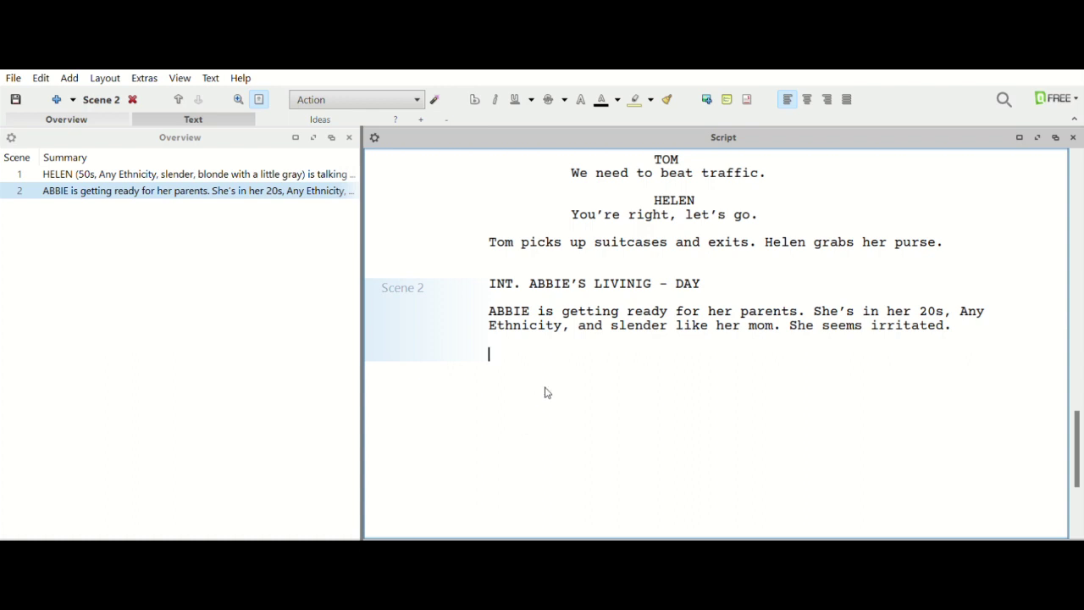
{"action": "key", "text": "Tab"}
{"action": "type", "text": "ABBBI"}
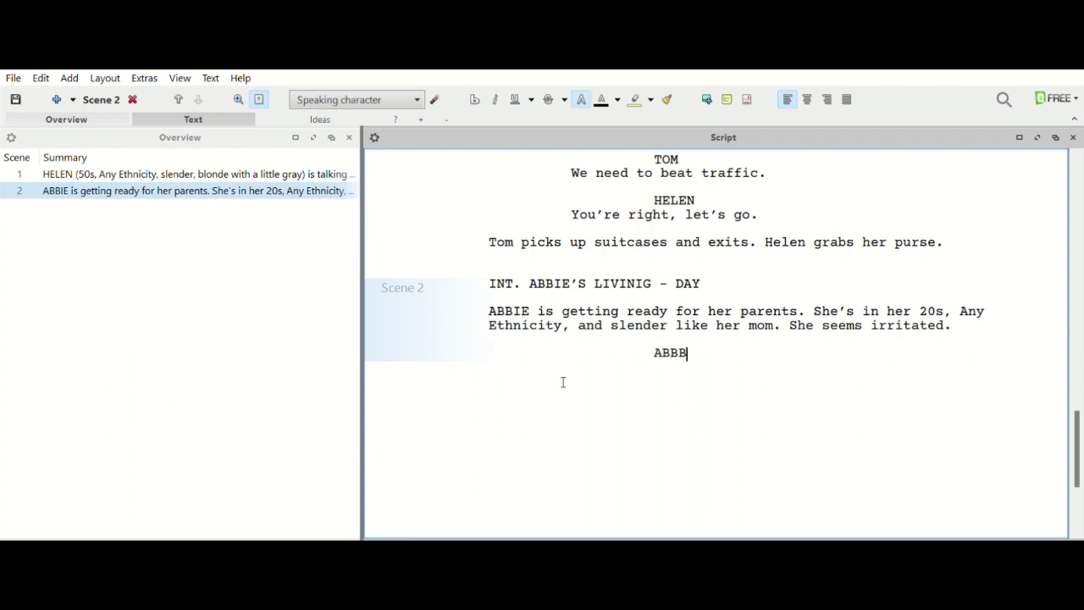
{"action": "key", "text": "BackSpace"}
{"action": "key", "text": "BackSpace"}
{"action": "type", "text": "IE"}
{"action": "key", "text": "Return"}
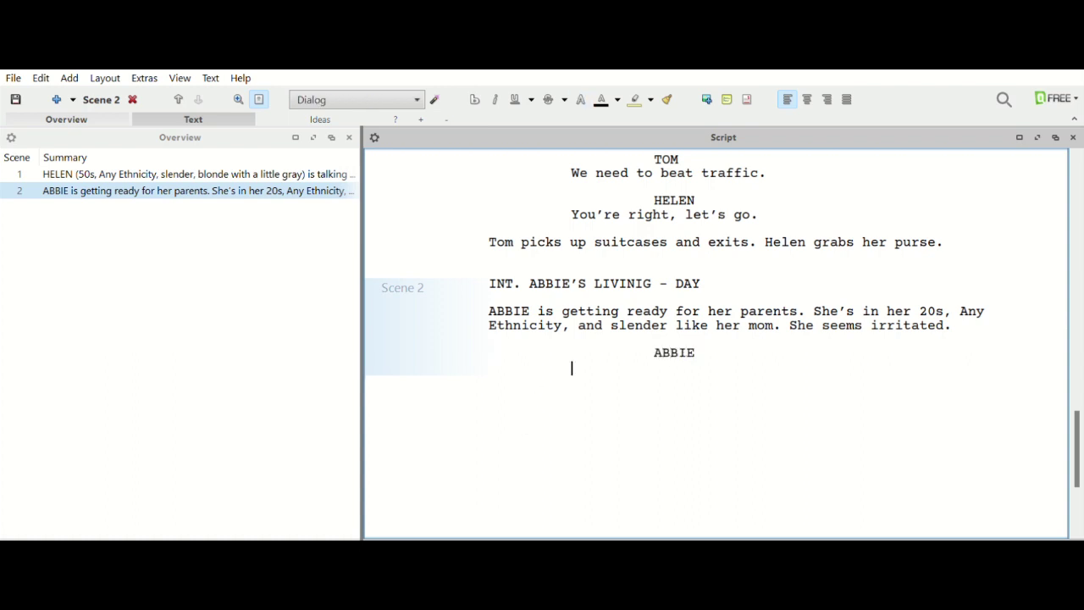
Write Abbie's line: getting ready for Mom and Dad, telling them something they might not like.
{"action": "type", "text": "Hey, "}
{"action": "type", "text": "I"}
{"action": "type", "text": "'m on my way"}
{"action": "key", "text": "BackSpace"}
{"action": "key", "text": "BackSpace"}
{"action": "key", "text": "BackSpace"}
{"action": "key", "text": "BackSpace"}
{"action": "key", "text": "BackSpace"}
{"action": "key", "text": "BackSpace"}
{"action": "key", "text": "BackSpace"}
{"action": "key", "text": "BackSpace"}
{"action": "key", "text": "BackSpace"}
{"action": "type", "text": "getting ready for Mom and Day"}
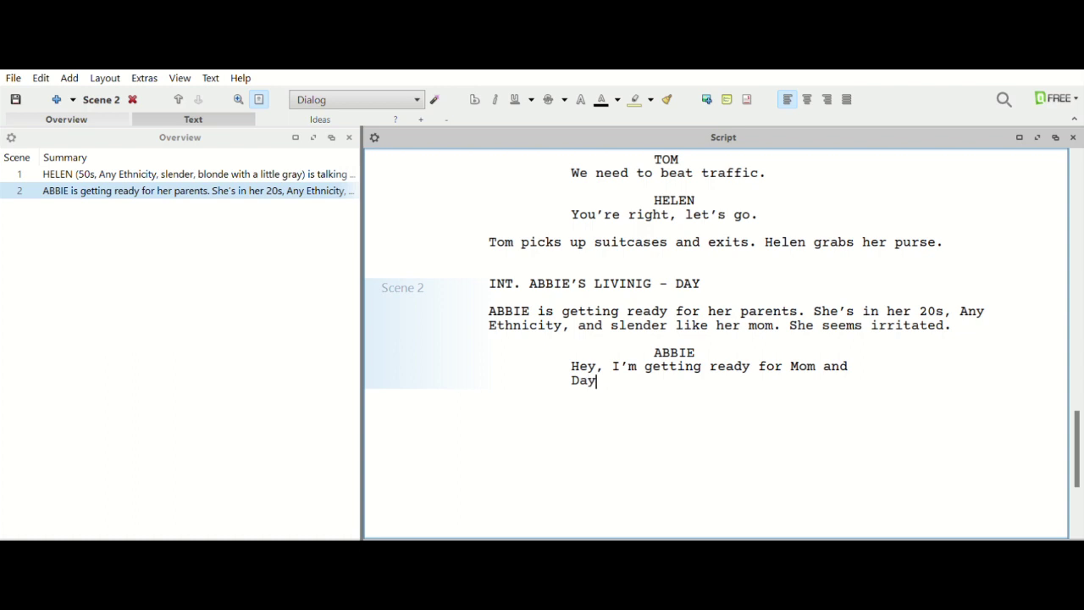
{"action": "key", "text": "BackSpace"}
{"action": "type", "text": "d. Not sure this is going to be a good "}
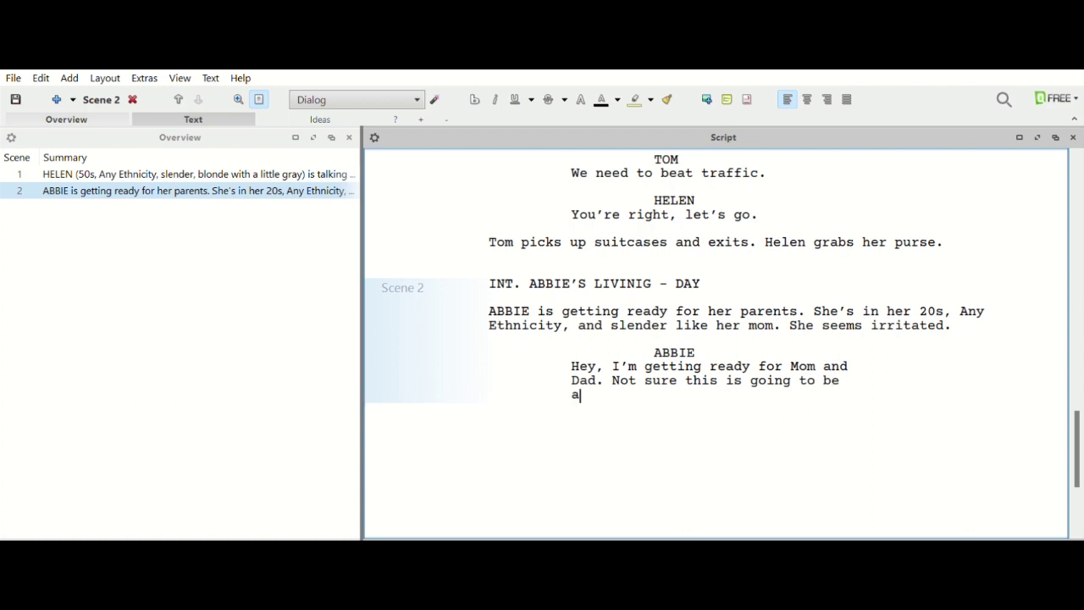
{"action": "type", "text": "visit"}
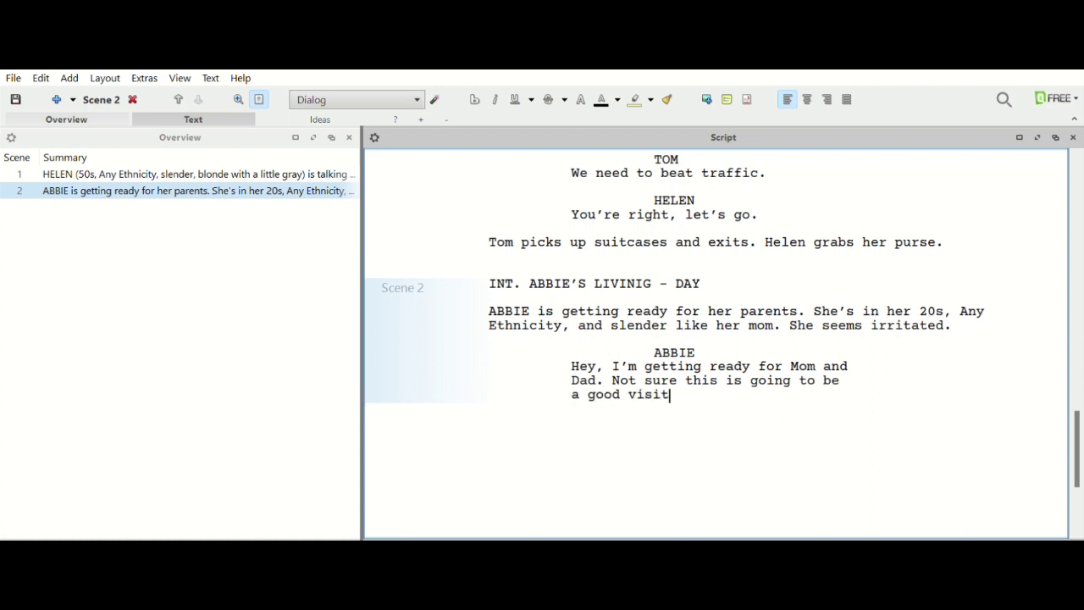
{"action": "type", "text": ". I have to them"}
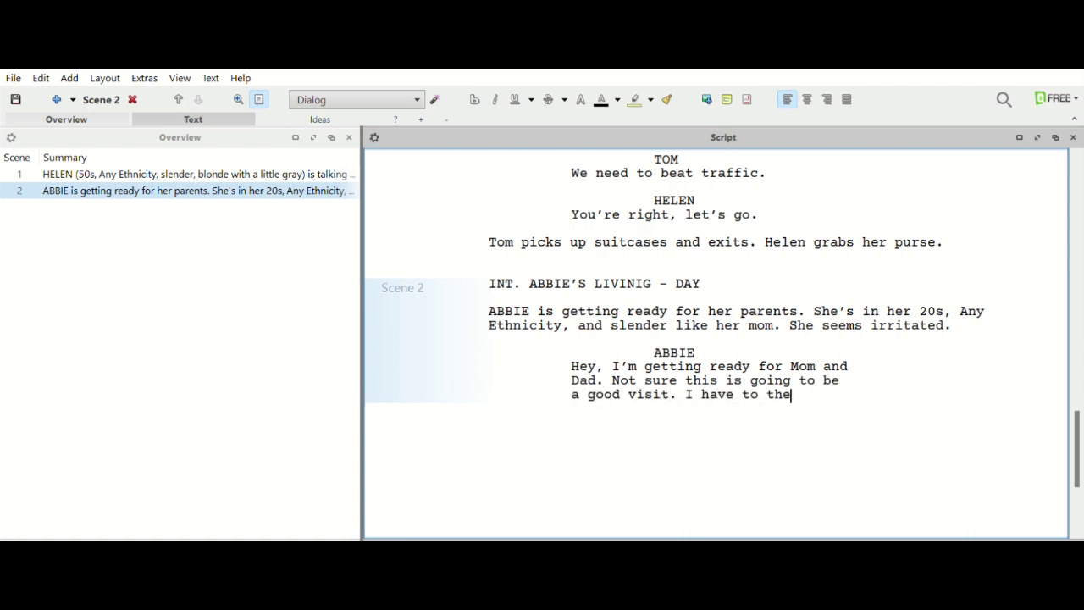
{"action": "key", "text": "BackSpace"}
{"action": "key", "text": "BackSpace"}
{"action": "key", "text": "BackSpace"}
{"action": "type", "text": "ell them something hty"}
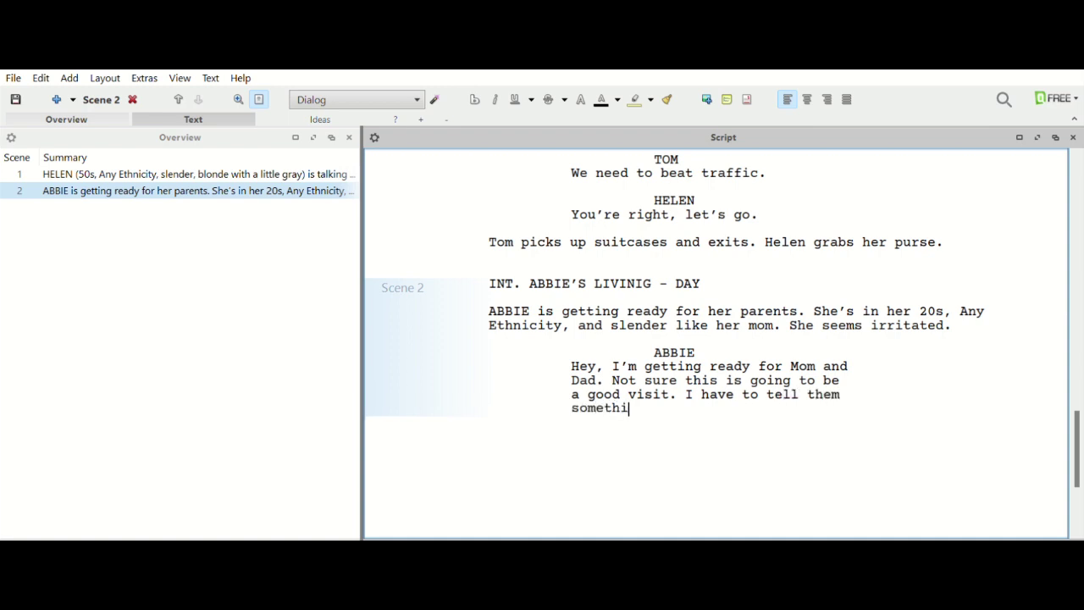
{"action": "key", "text": "BackSpace"}
{"action": "key", "text": "BackSpace"}
{"action": "key", "text": "BackSpace"}
{"action": "key", "text": "BackSpace"}
{"action": "type", "text": "thye"}
{"action": "key", "text": "BackSpace"}
{"action": "key", "text": "BackSpace"}
{"action": "type", "text": "ey might no"}
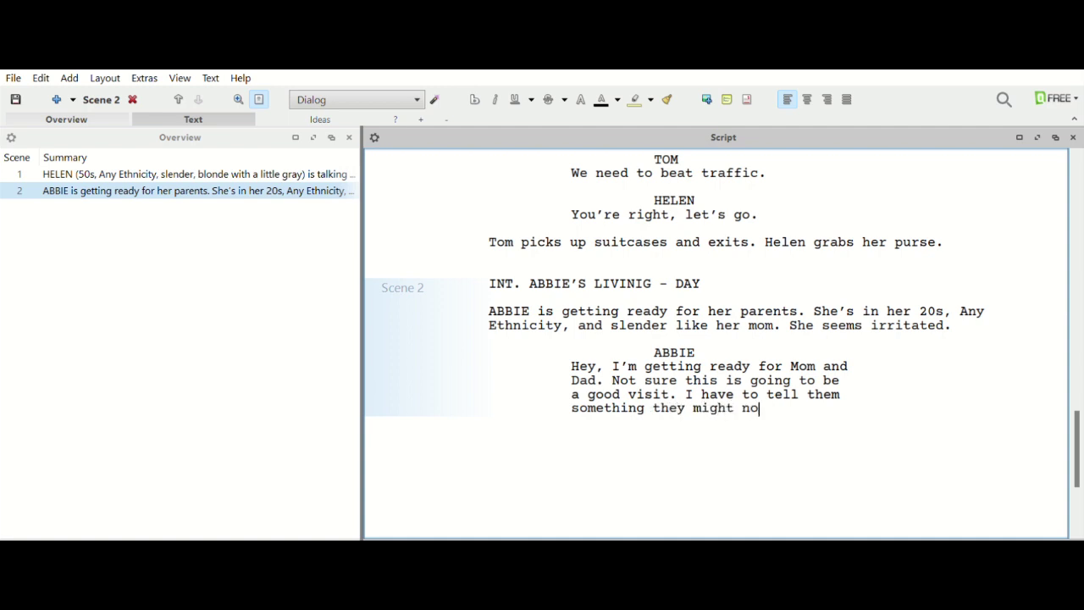
{"action": "type", "text": "t like."}
Extend Abbie's action so she is irritated and talking on the phone with the speaker on.
{"action": "left_click", "coordinate": [963, 323]}
{"action": "key", "text": "BackSpace"}
{"action": "key", "text": "BackSpace"}
{"action": "type", "text": "and is a"}
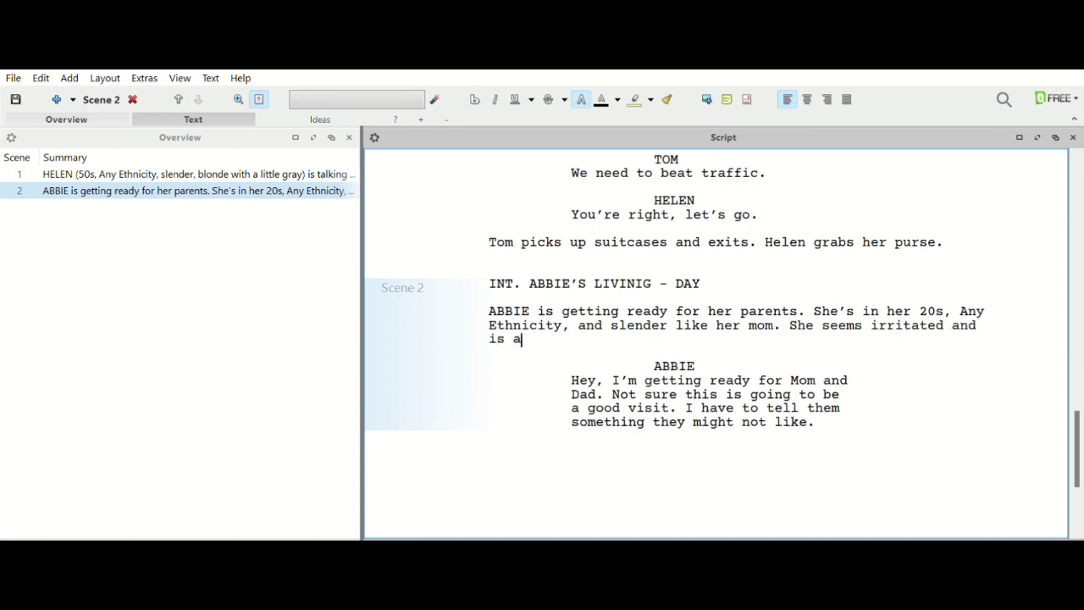
{"action": "key", "text": "BackSpace"}
{"action": "type", "text": "talking on the pho"}
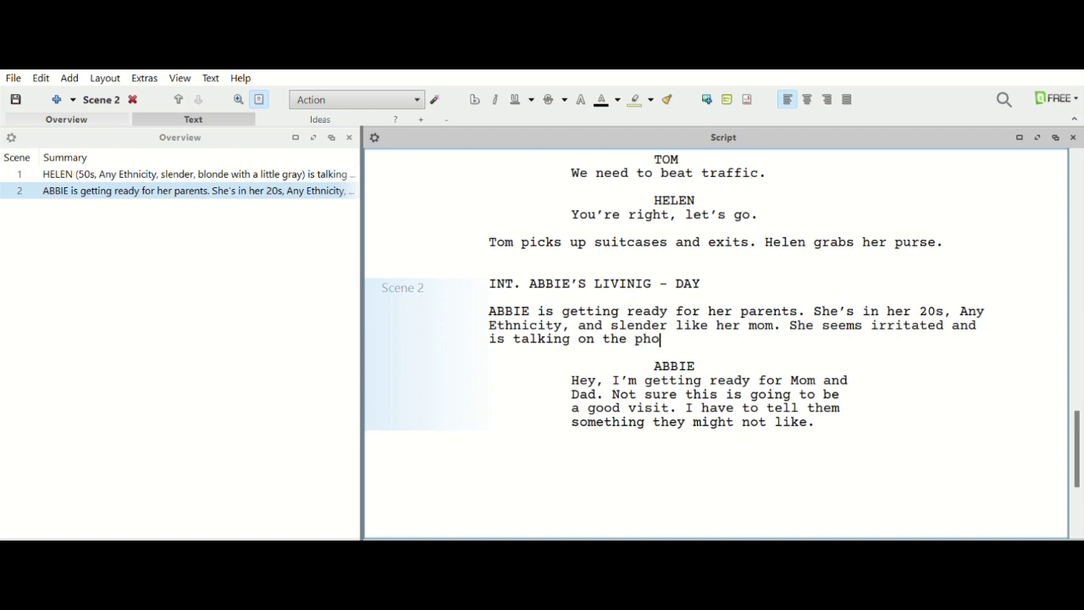
{"action": "type", "text": "ne - with the s"}
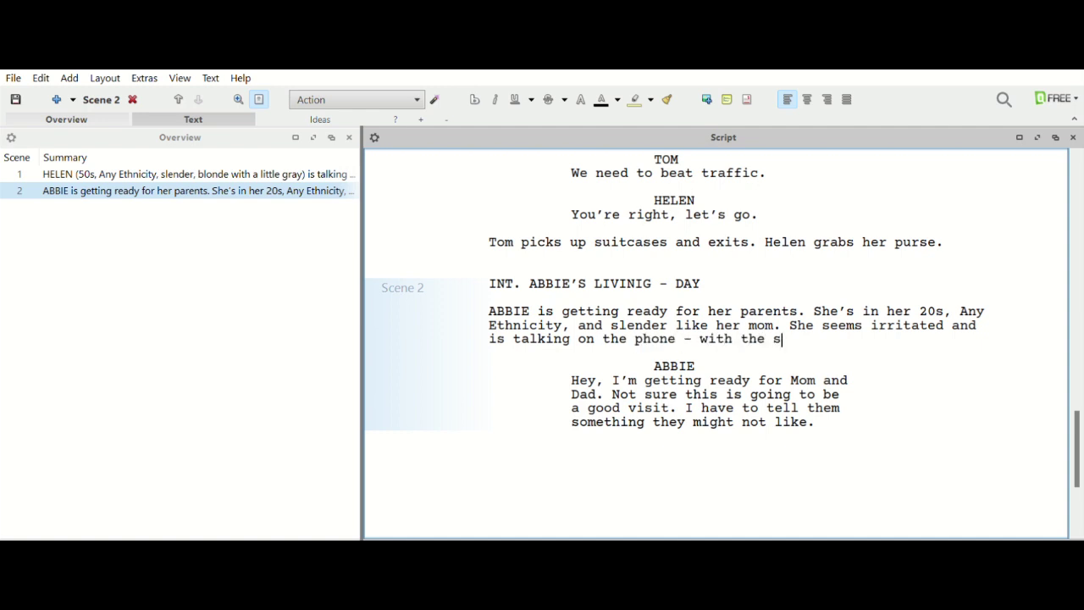
{"action": "type", "text": "peaker on"}
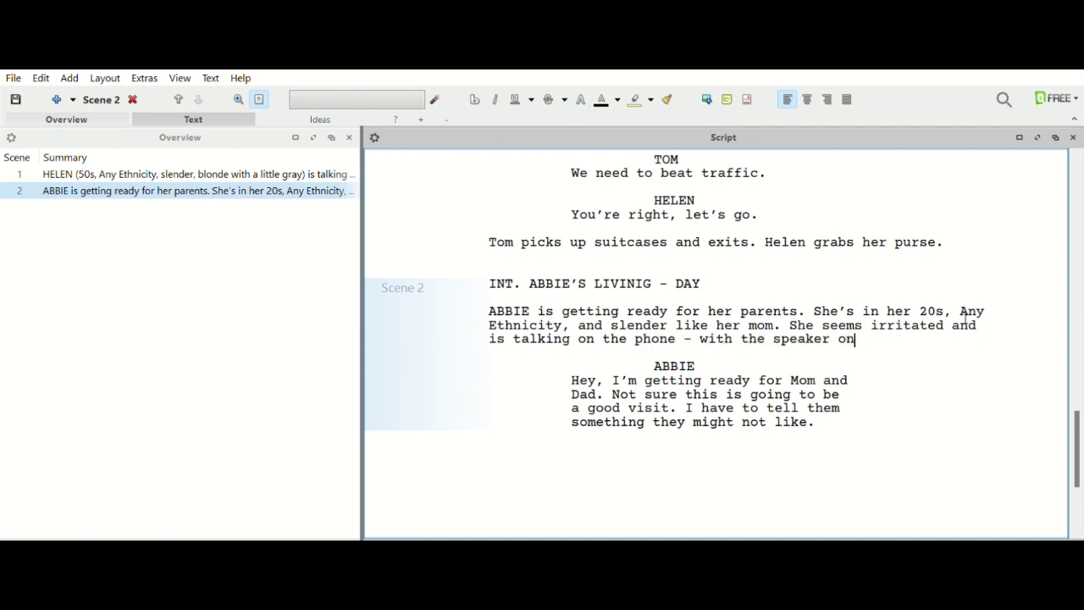
{"action": "type", "text": "."}
Add the action 'There is a knock at the door. She opens the door and Helen and Tom arrive.'.
{"action": "left_click", "coordinate": [832, 416]}
{"action": "key", "text": "Return"}
{"action": "key", "text": "Return"}
{"action": "type", "text": "T"}
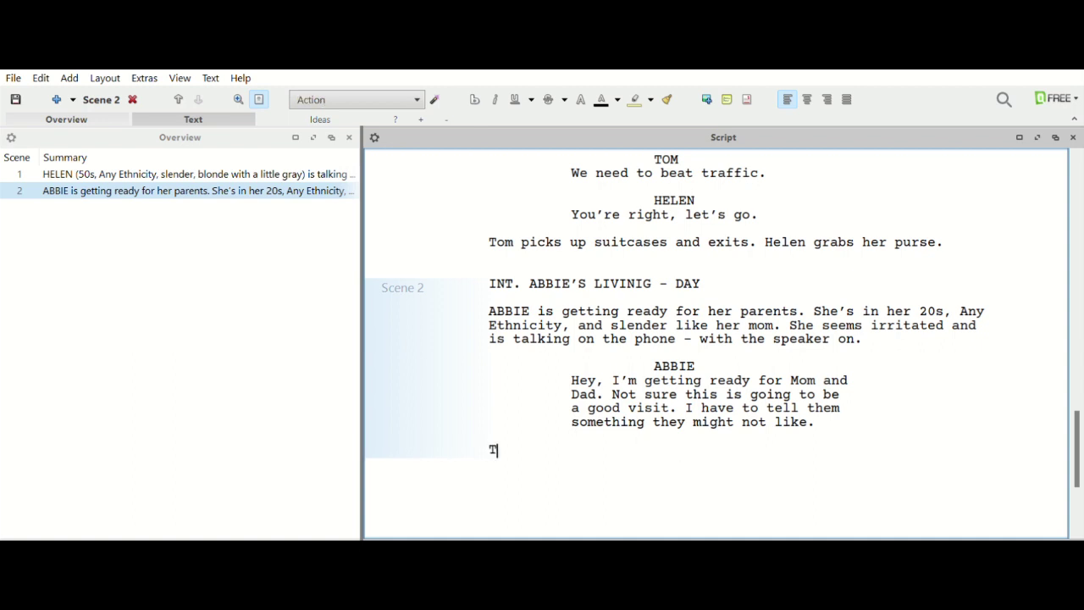
{"action": "type", "text": "here is a knock at"}
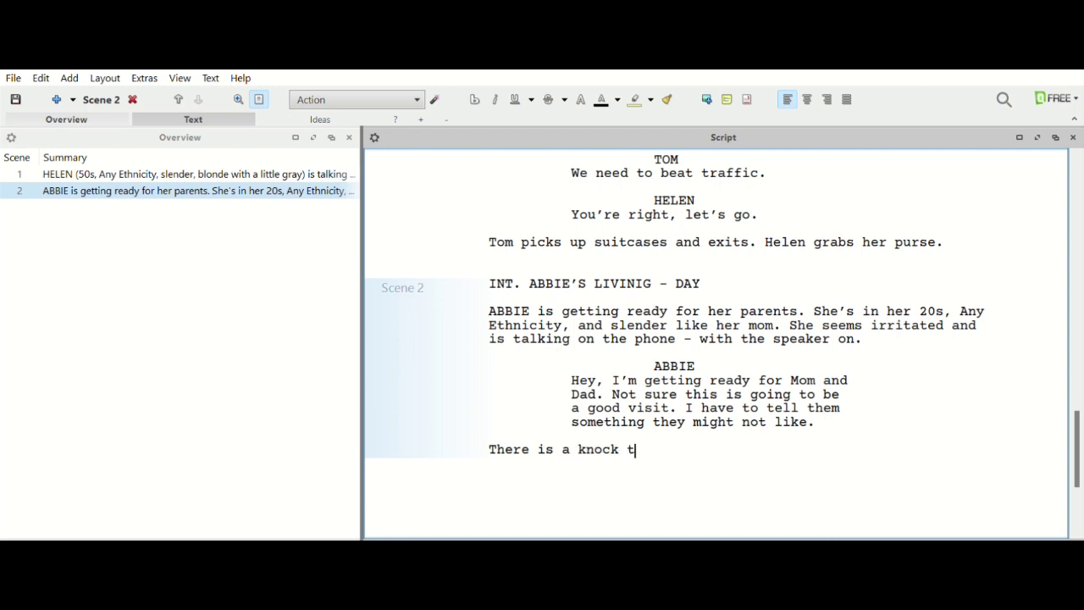
{"action": "type", "text": " the door. T"}
{"action": "type", "text": "o"}
{"action": "key", "text": "BackSpace"}
{"action": "key", "text": "BackSpace"}
{"action": "type", "text": "She opens the door a"}
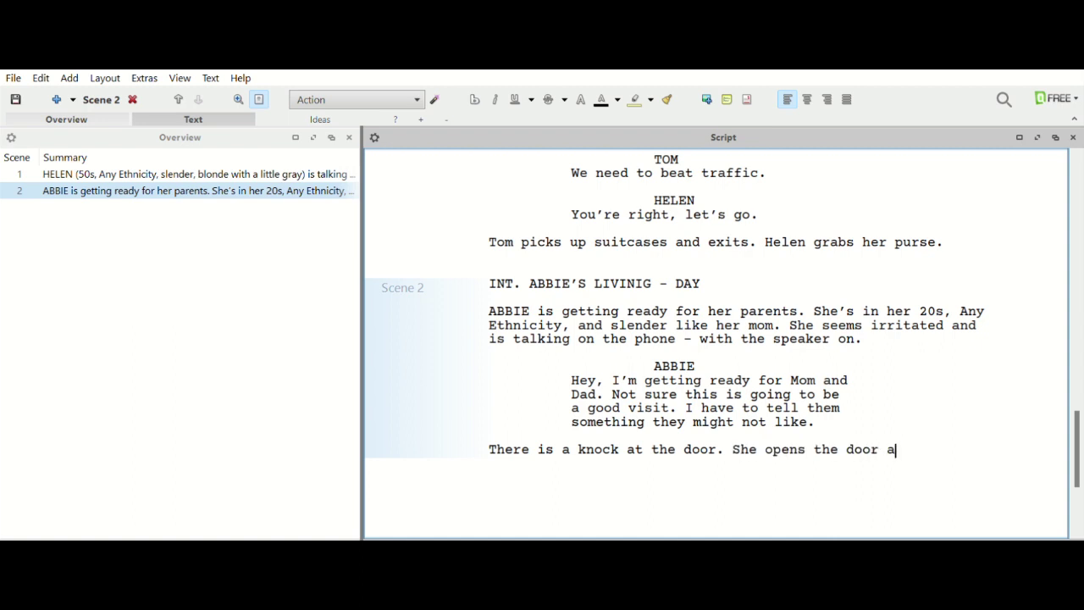
{"action": "type", "text": "nd Helen and"}
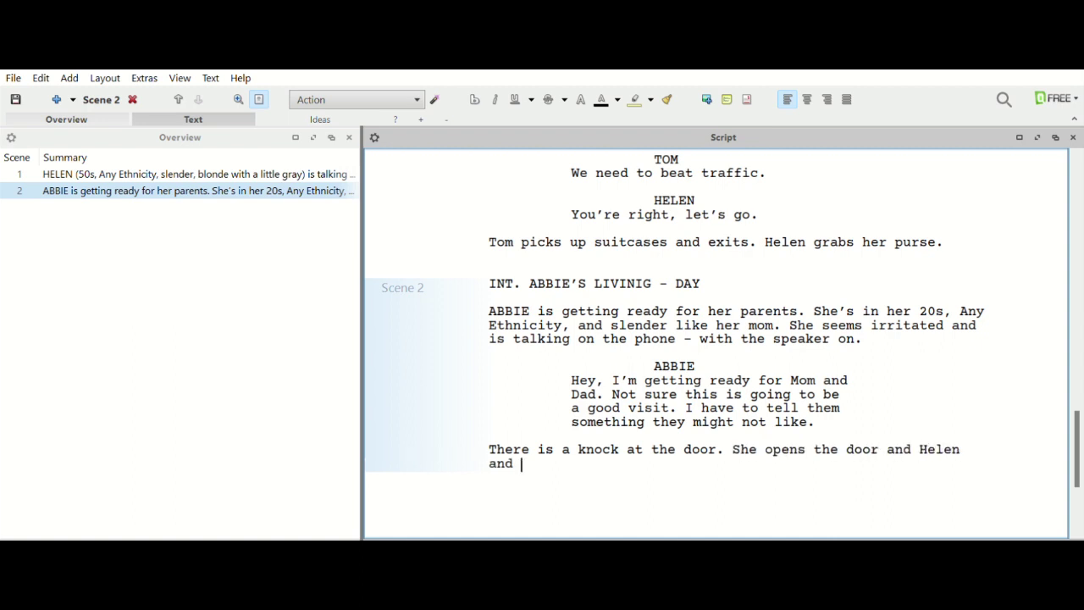
{"action": "type", "text": "Tom"}
{"action": "key", "text": "BackSpace"}
{"action": "key", "text": "BackSpace"}
{"action": "key", "text": "BackSpace"}
{"action": "type", "text": "om arrive."}
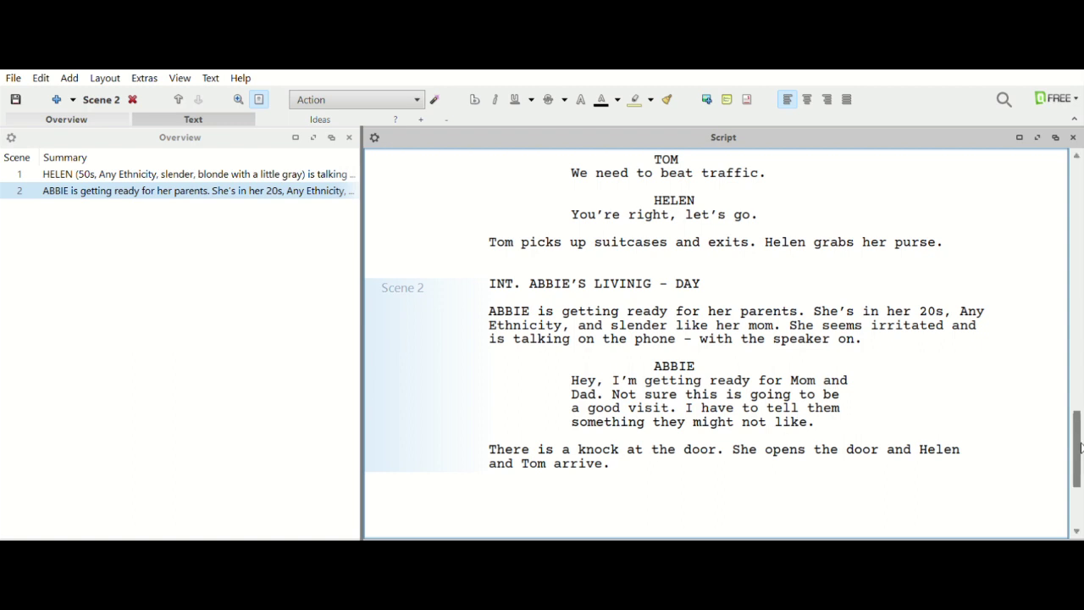
Scroll the script back up to the top to show the title page.
{"action": "left_click_drag", "start_coordinate": [1081, 449], "coordinate": [1051, 455]}
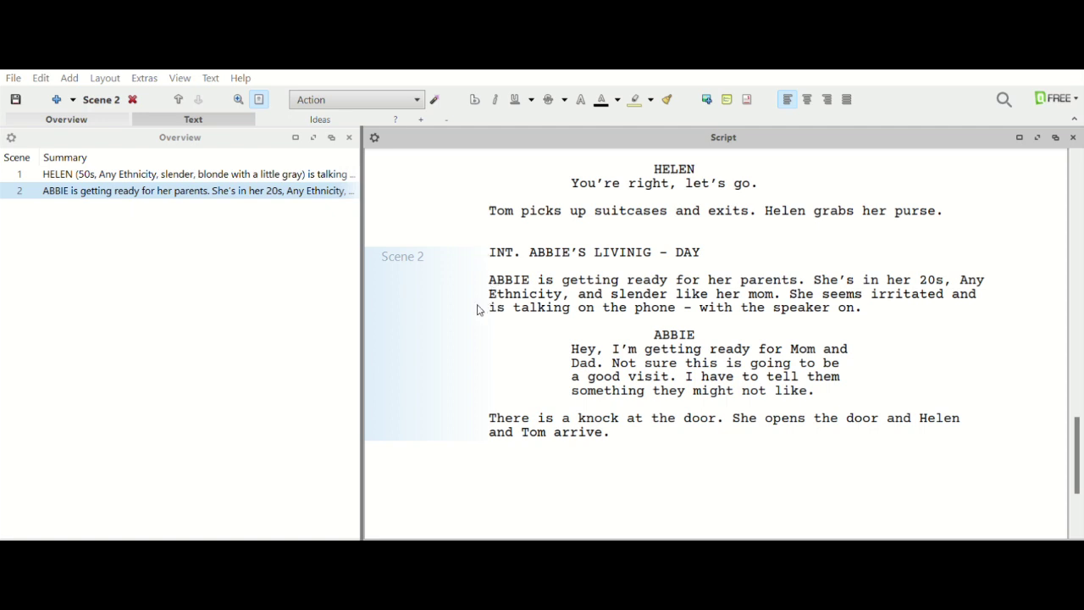
{"action": "left_click", "coordinate": [704, 489]}
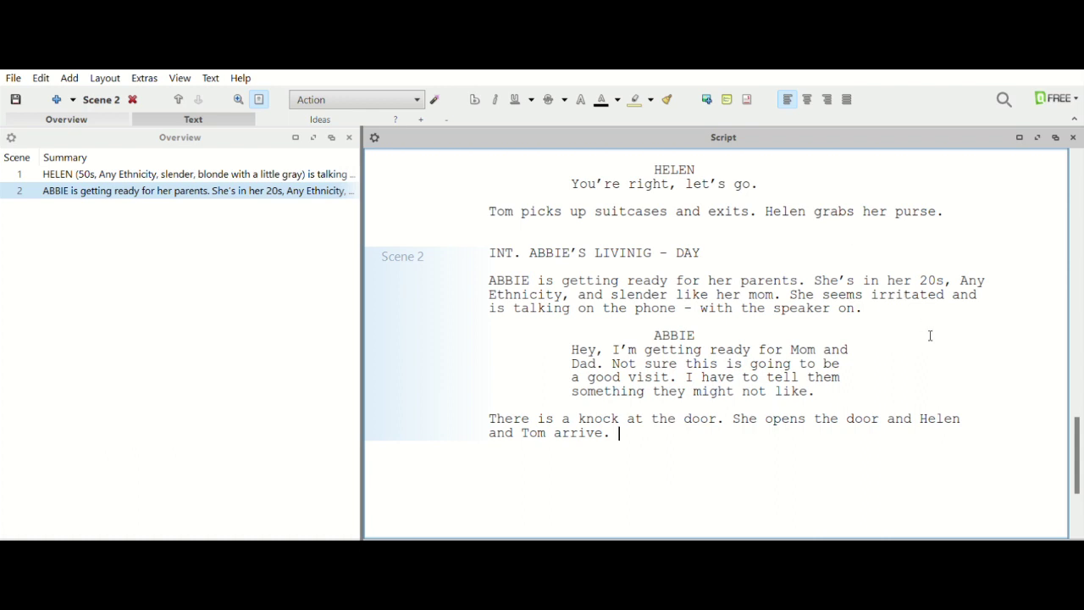
{"action": "left_click_drag", "start_coordinate": [1075, 425], "coordinate": [1053, 163]}
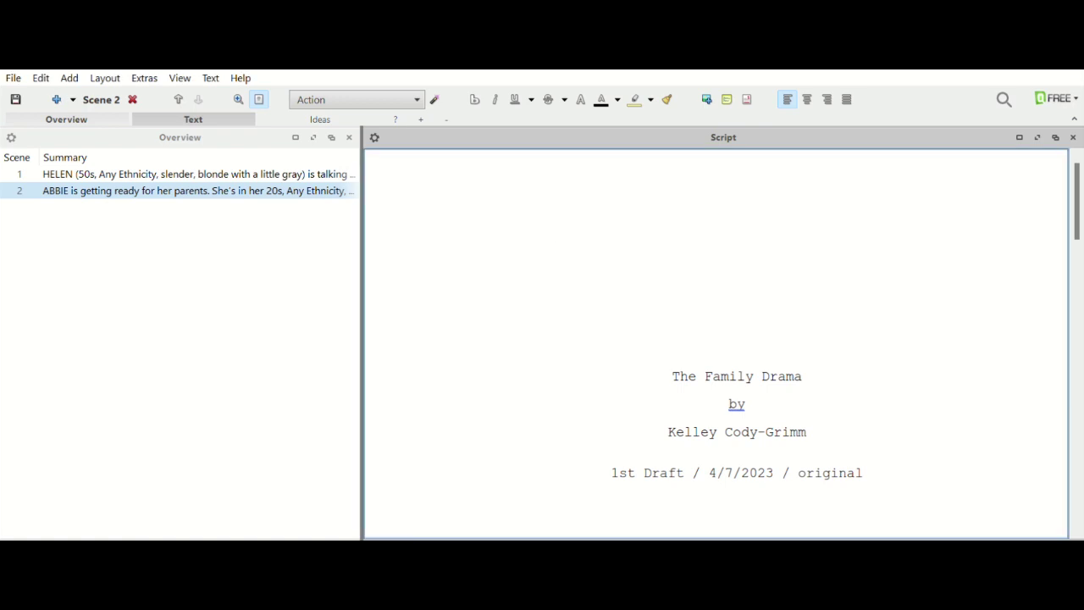
Load the completed screenplay that opens with a COLD OPEN in the Atlanta tattoo parlor.
{"action": "left_click", "coordinate": [58, 238]}
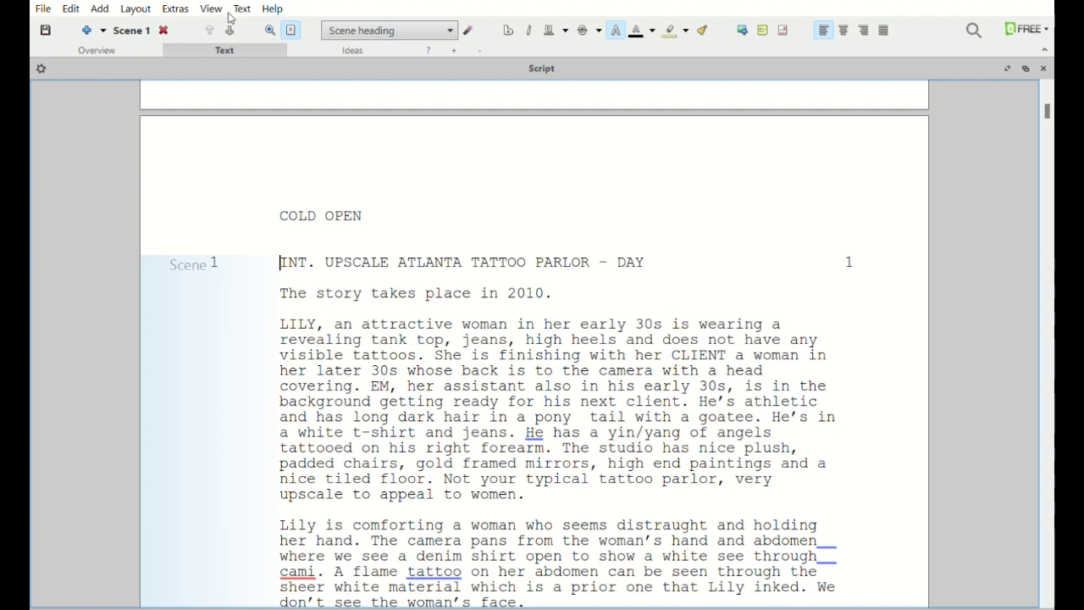
Show the Overview scene list with Ctrl+1 and scroll through the 36 scene summaries.
{"action": "key", "text": "ctrl+1"}
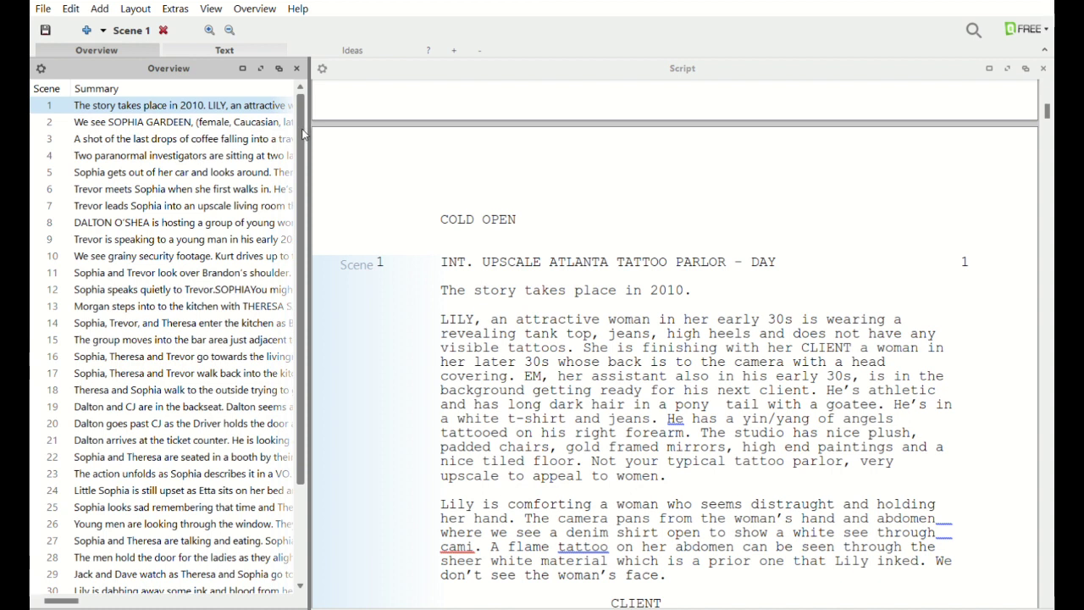
{"action": "mouse_move", "coordinate": [303, 133]}
{"action": "left_mouse_down"}
{"action": "mouse_move", "coordinate": [308, 306]}
{"action": "mouse_move", "coordinate": [286, 124]}
{"action": "left_mouse_up"}
{"action": "scroll", "coordinate": [284, 98], "scroll_direction": "down", "scroll_amount": 3}
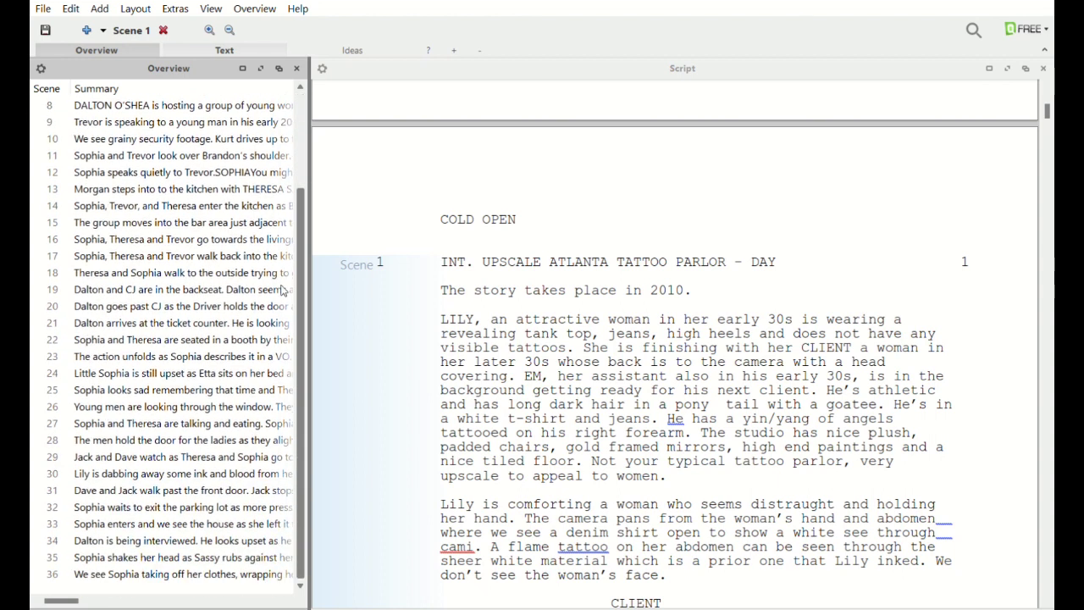
{"action": "scroll", "coordinate": [275, 255], "scroll_direction": "up", "scroll_amount": 3}
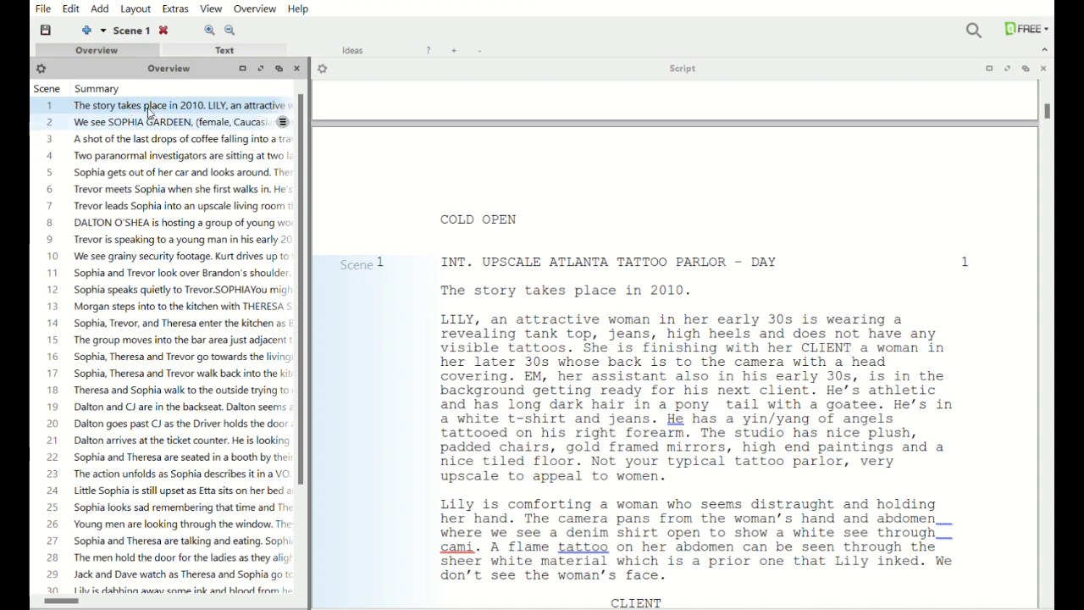
{"action": "left_click", "coordinate": [148, 117]}
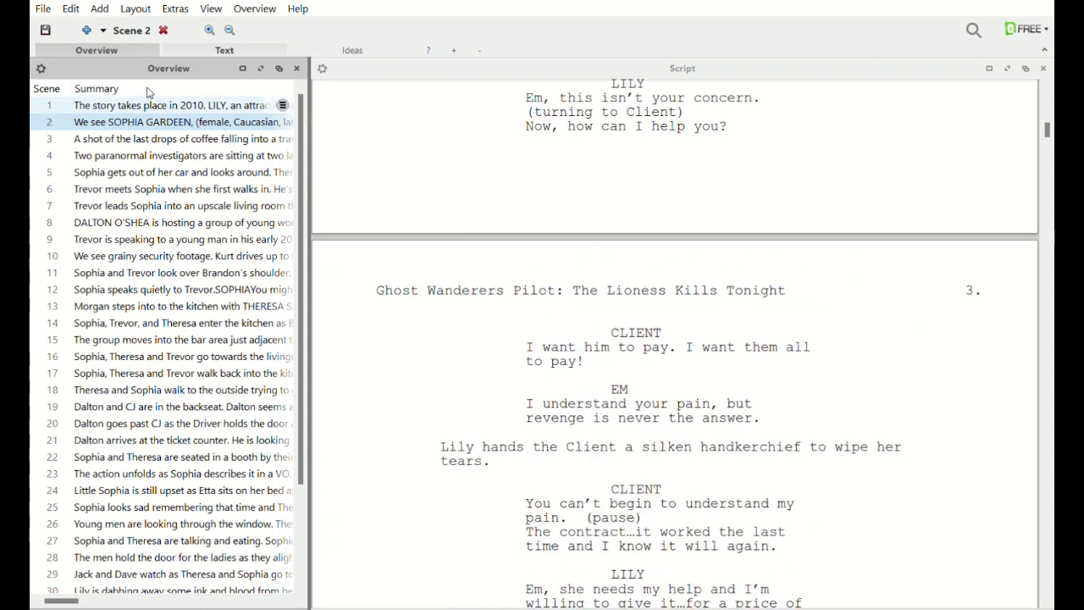
{"action": "left_click_drag", "start_coordinate": [148, 92], "coordinate": [148, 93]}
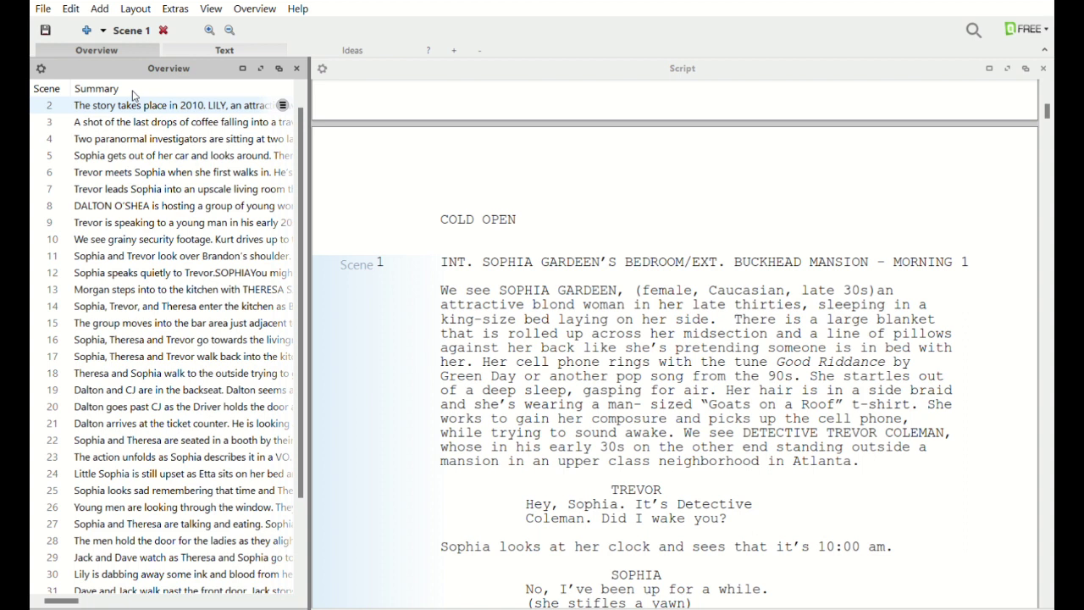
{"action": "left_click", "coordinate": [137, 103]}
{"action": "left_click_drag", "start_coordinate": [137, 104], "coordinate": [85, 93]}
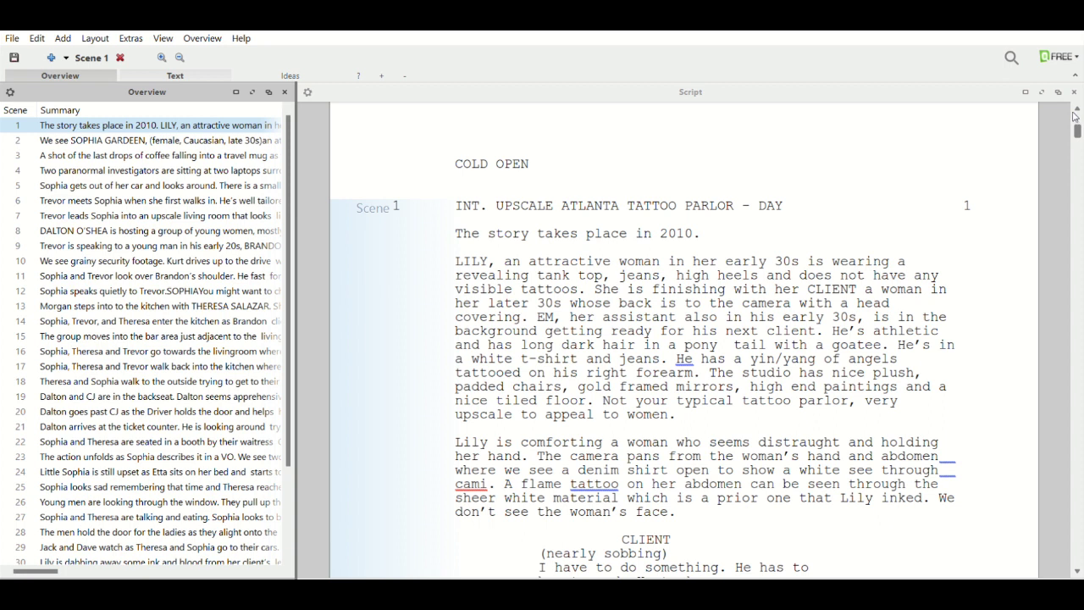
Append ' - FLASHBACK' to the tattoo parlor scene heading.
{"action": "left_click", "coordinate": [798, 196]}
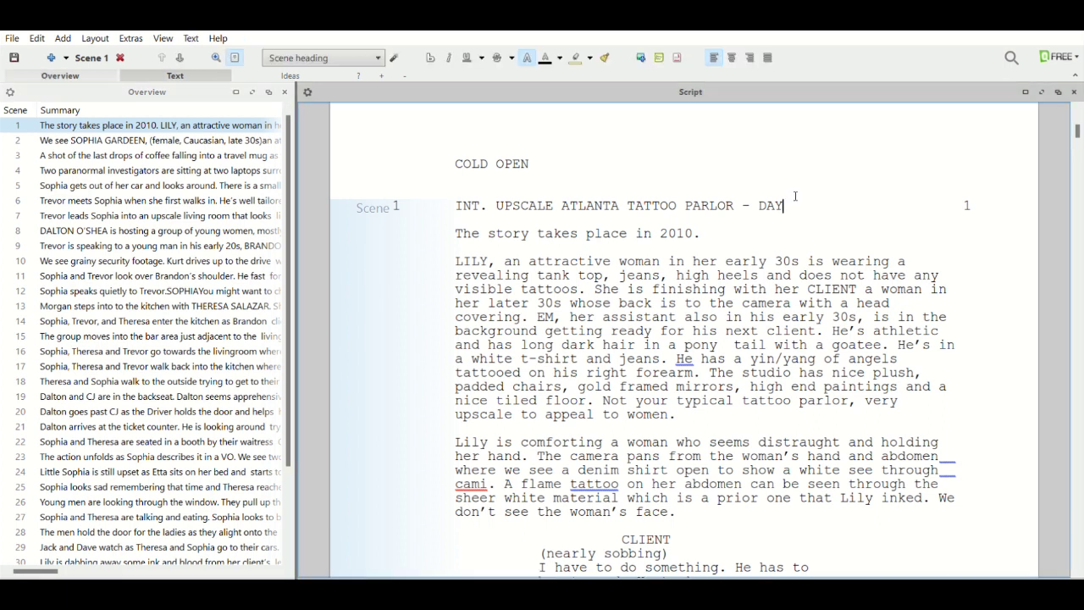
{"action": "type", "text": "N"}
{"action": "key", "text": "BackSpace"}
{"action": "type", "text": "- FLASHBACK"}
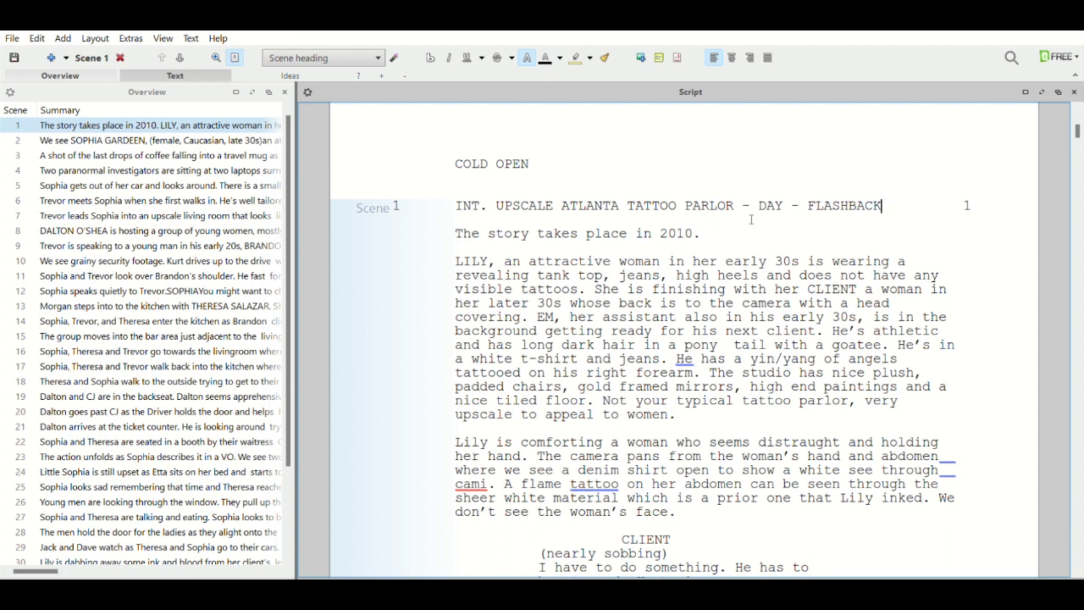
Add a 'SUPER: 2010' action line under the heading and select it.
{"action": "key", "text": "Return"}
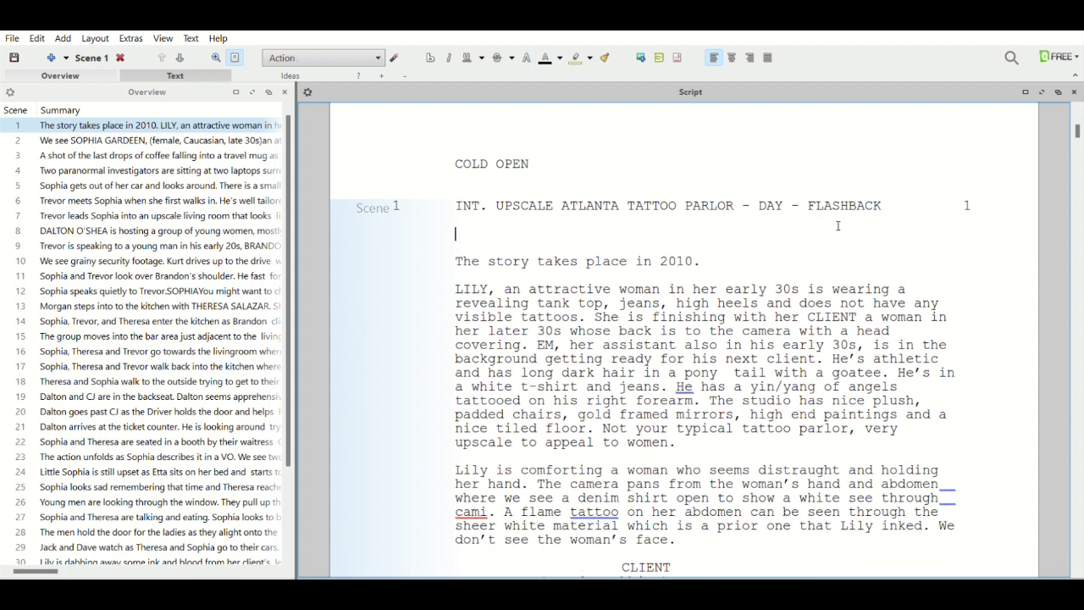
{"action": "type", "text": "SUOER"}
{"action": "key", "text": "BackSpace"}
{"action": "key", "text": "BackSpace"}
{"action": "key", "text": "BackSpace"}
{"action": "type", "text": "PER: "}
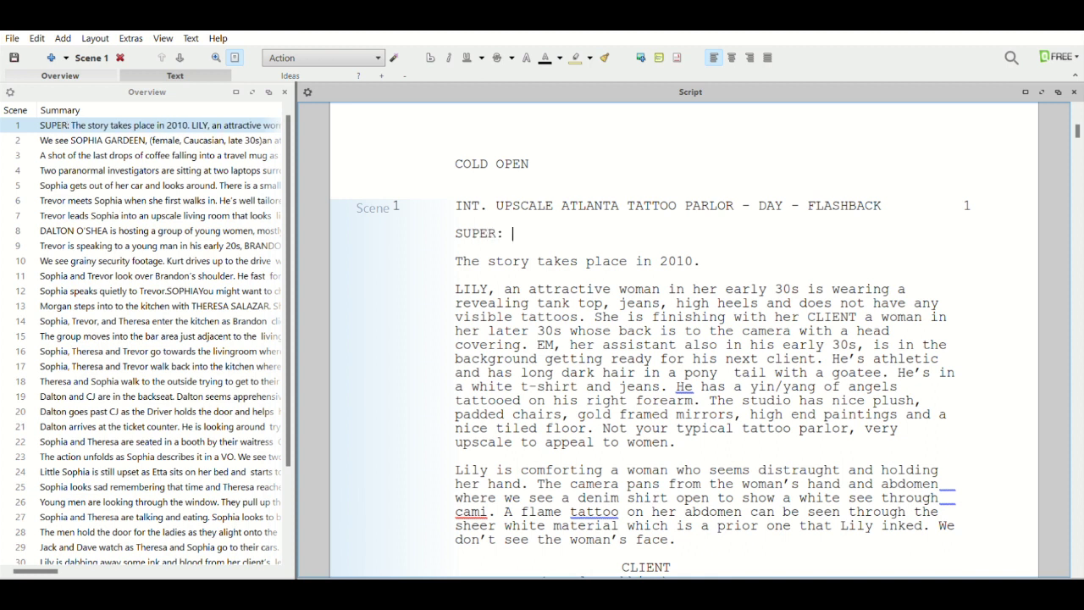
{"action": "type", "text": "2012"}
{"action": "key", "text": "BackSpace"}
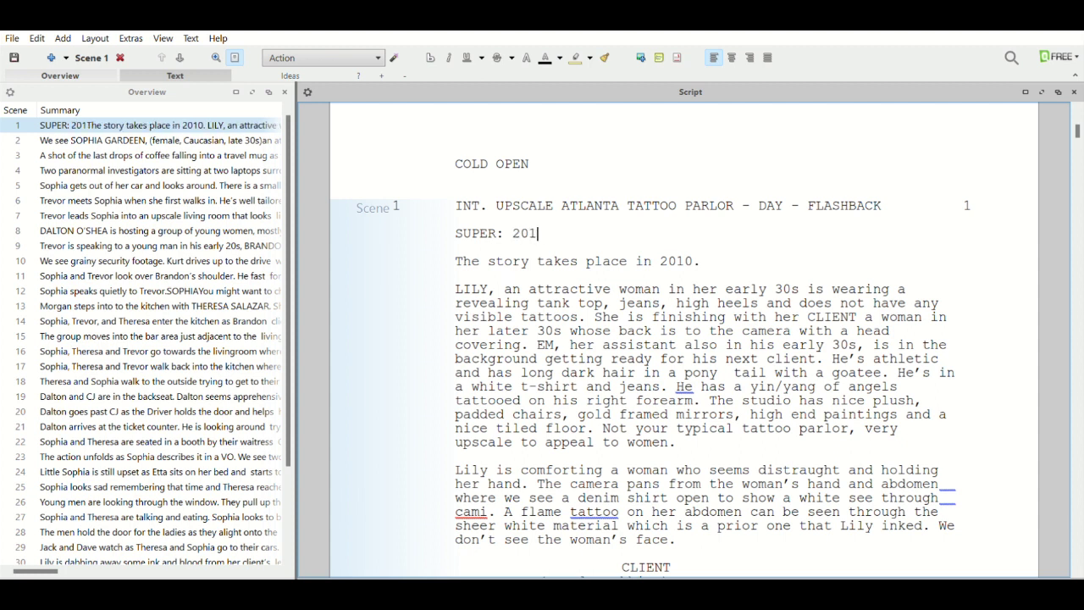
{"action": "type", "text": "0"}
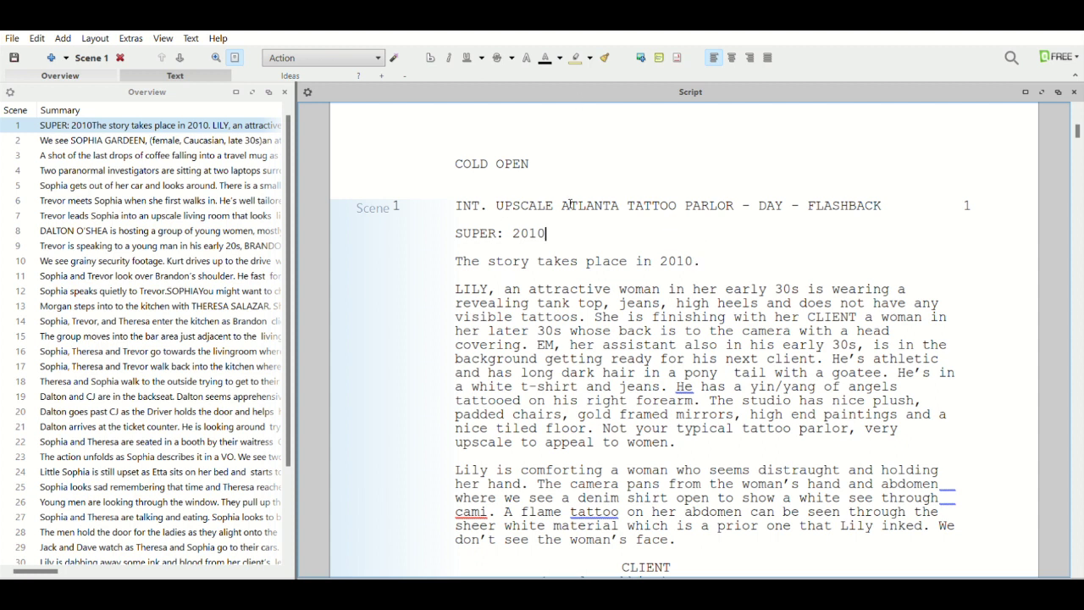
{"action": "left_click_drag", "start_coordinate": [563, 228], "coordinate": [449, 228]}
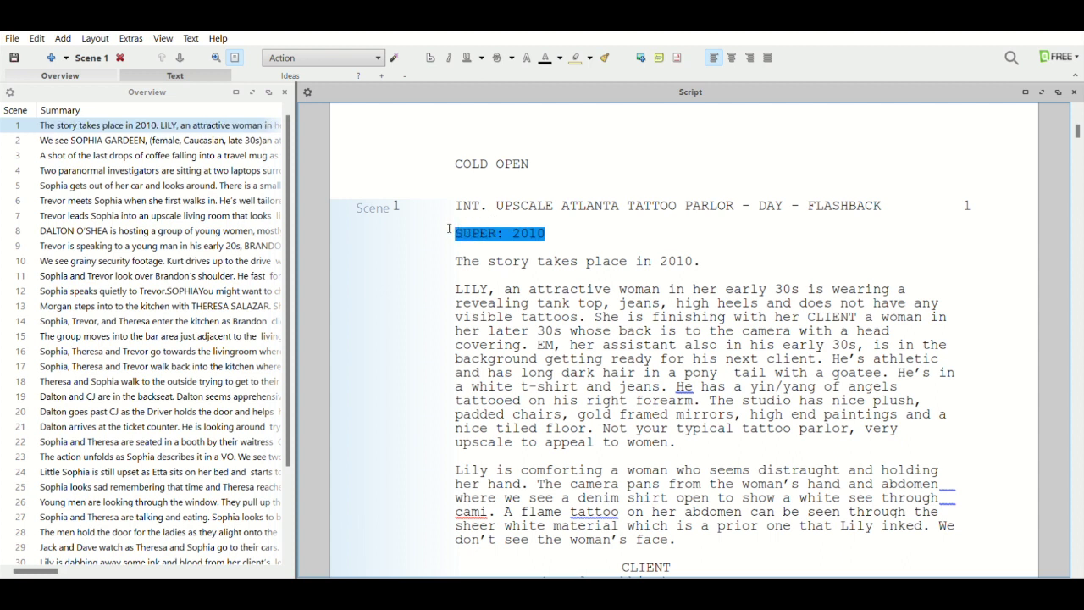
Delete SUPER: 2010, erase ' - FLASHBACK' so the heading ends '- DAY', and remove the blank line.
{"action": "key", "text": "BackSpace"}
{"action": "key", "text": "Left"}
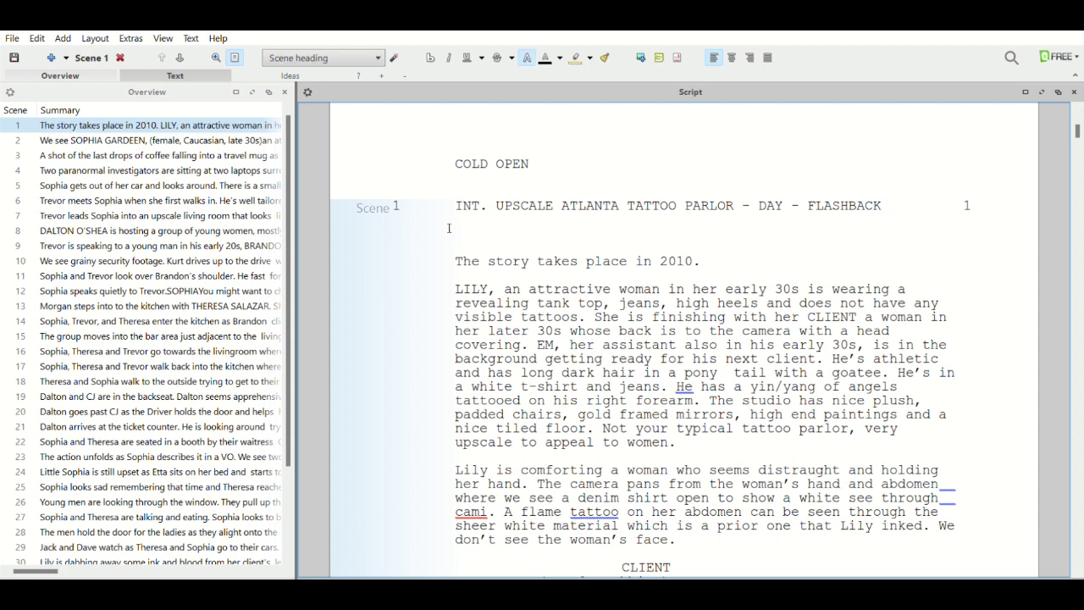
{"action": "key", "text": "BackSpace"}
{"action": "key", "text": "BackSpace"}
{"action": "key", "text": "BackSpace"}
{"action": "key", "text": "BackSpace"}
{"action": "key", "text": "BackSpace"}
{"action": "key", "text": "BackSpace"}
{"action": "key", "text": "BackSpace"}
{"action": "key", "text": "BackSpace"}
{"action": "key", "text": "BackSpace"}
{"action": "key", "text": "BackSpace"}
{"action": "key", "text": "BackSpace"}
{"action": "key", "text": "BackSpace"}
{"action": "left_click", "coordinate": [481, 226]}
{"action": "key", "text": "Left"}
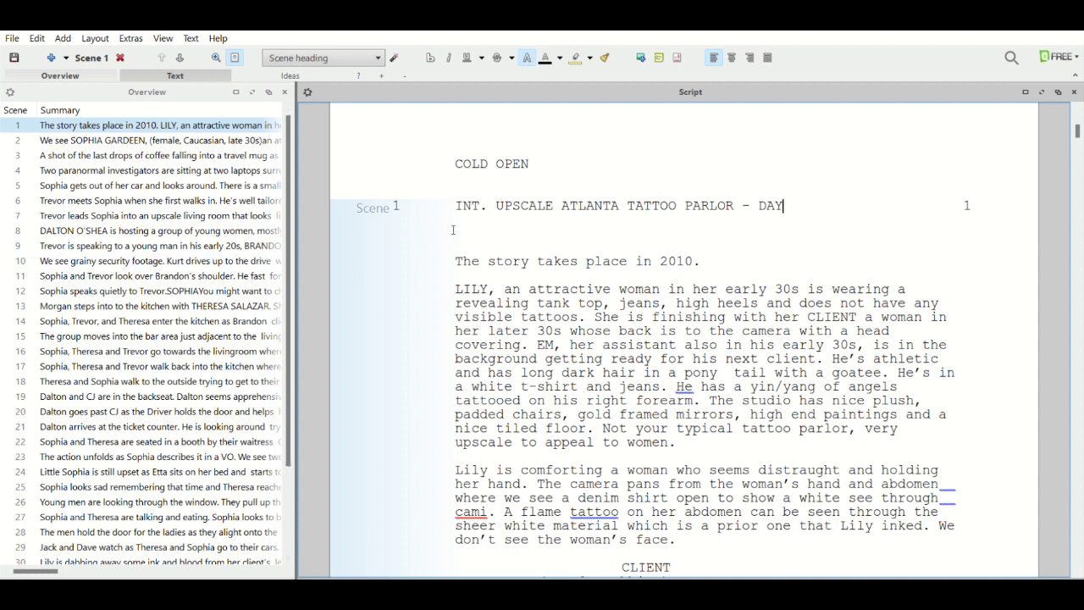
{"action": "left_click", "coordinate": [473, 232]}
{"action": "left_click", "coordinate": [473, 232]}
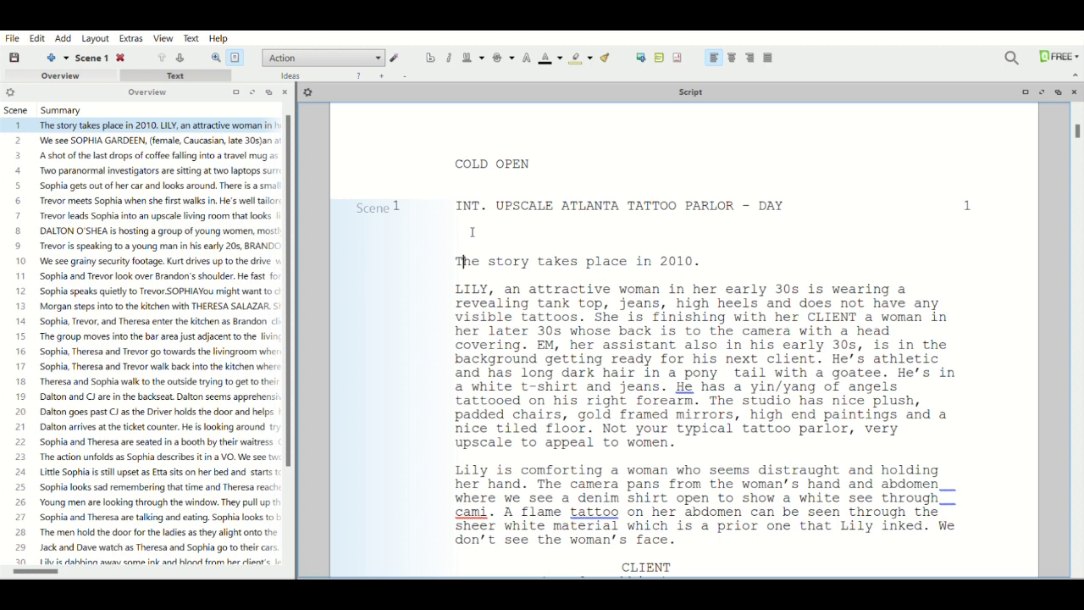
{"action": "key", "text": "Down"}
{"action": "key", "text": "BackSpace"}
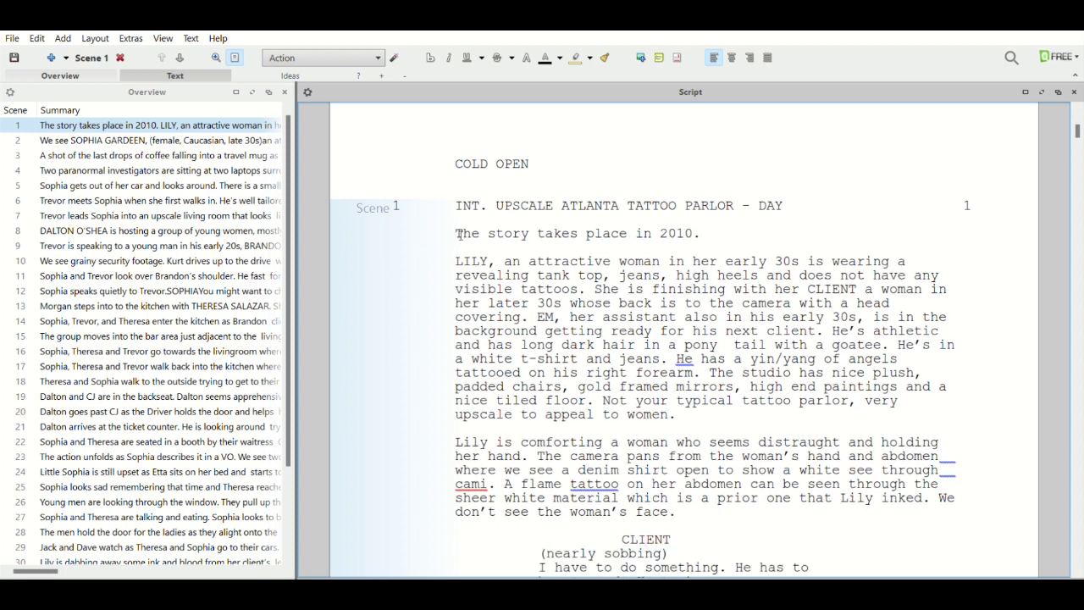